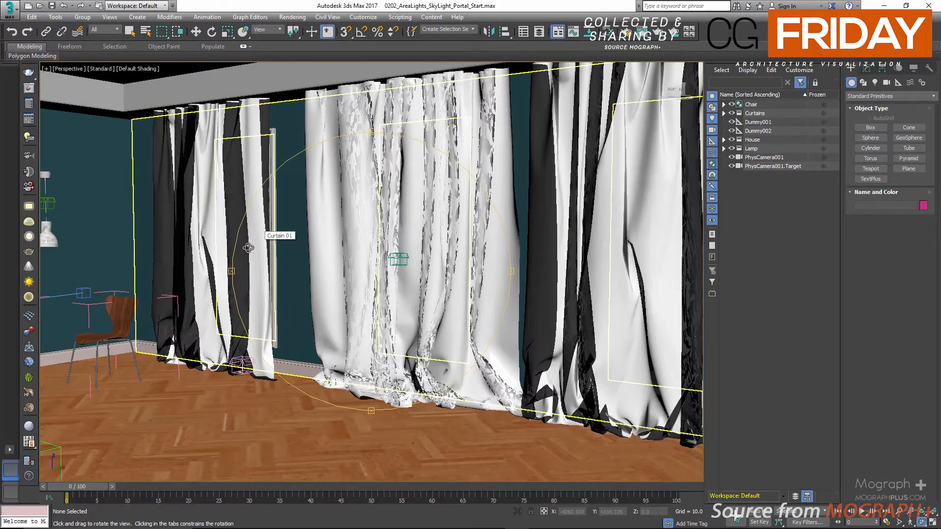
Examine the curtains, windows and room from several angles in the Perspective view and the four-view layout
{"action": "mouse_move", "coordinate": [231, 265]}
{"action": "middle_mouse_down"}
{"action": "mouse_move", "coordinate": [279, 253]}
{"action": "mouse_move", "coordinate": [244, 255]}
{"action": "middle_mouse_up"}
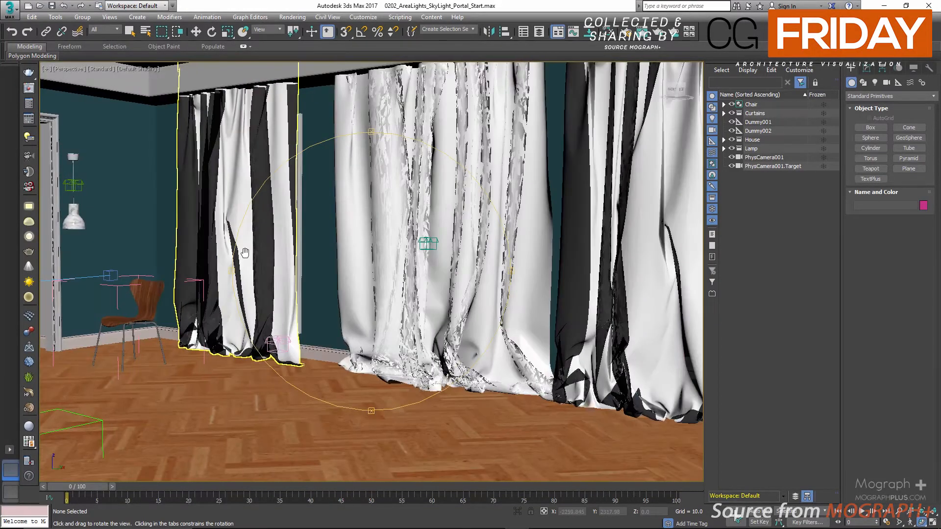
{"action": "key", "text": "alt+z"}
{"action": "left_click_drag", "start_coordinate": [247, 264], "coordinate": [250, 259]}
{"action": "middle_click_drag", "start_coordinate": [250, 258], "coordinate": [298, 253]}
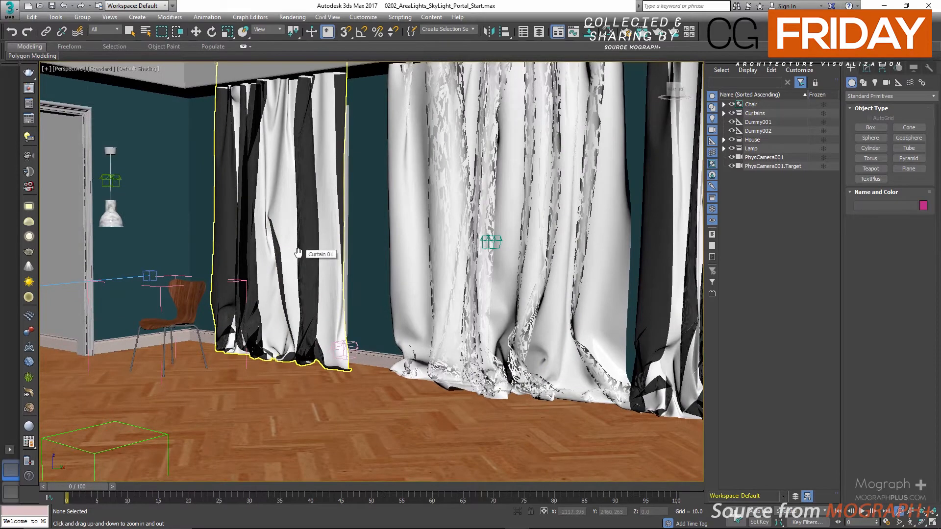
{"action": "key", "text": "alt+w"}
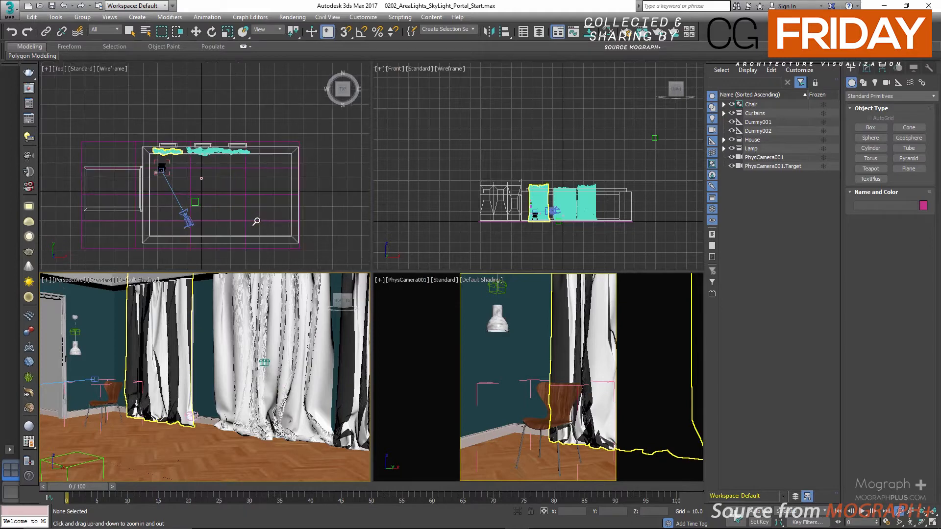
{"action": "scroll", "coordinate": [258, 219], "scroll_direction": "up", "scroll_amount": 2}
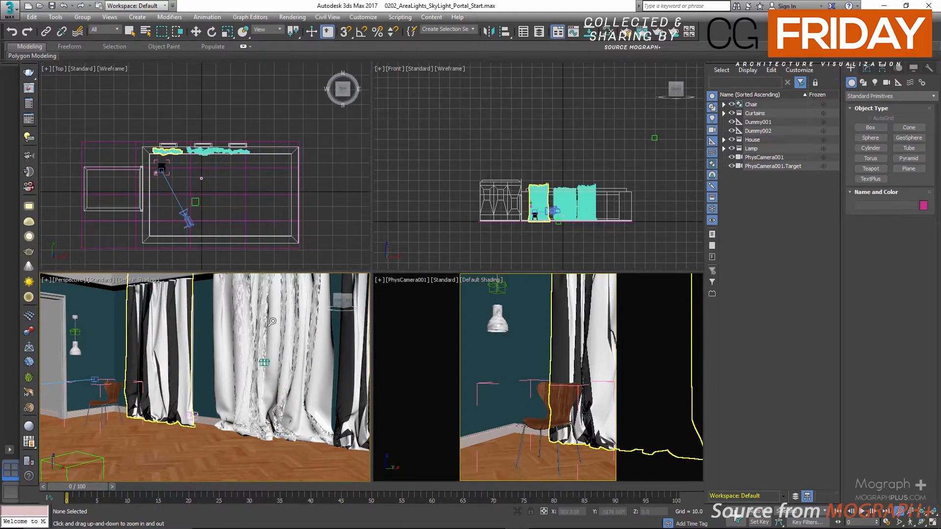
{"action": "key", "text": "alt+w"}
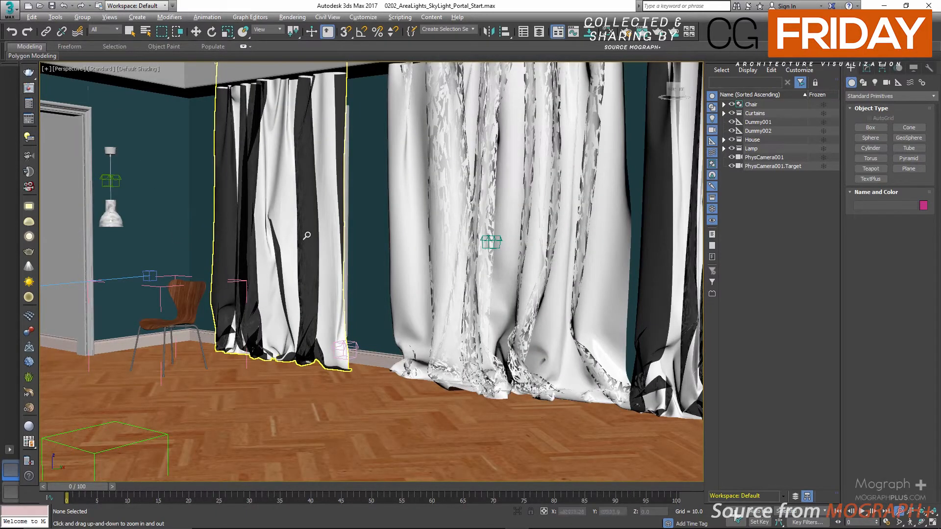
{"action": "key", "text": "alt+w"}
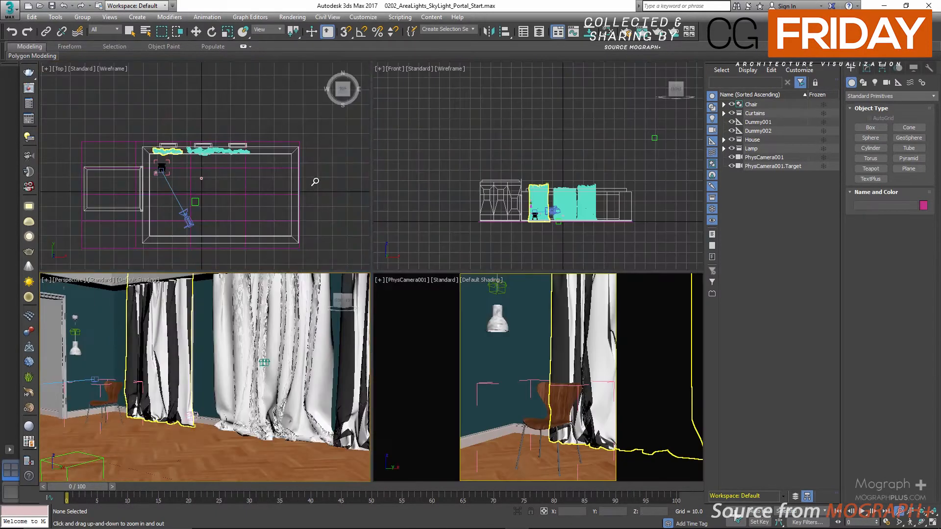
{"action": "key", "text": "alt+w"}
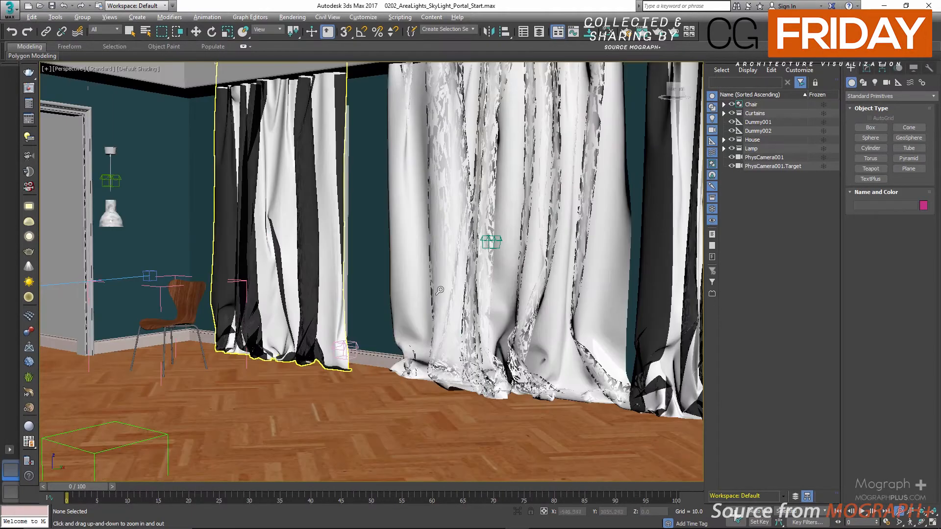
{"action": "key", "text": "ctrl+r"}
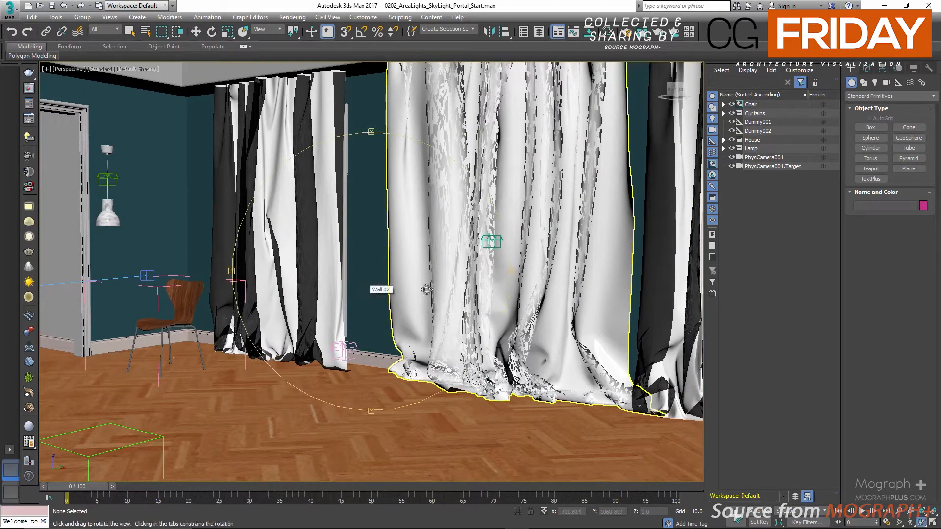
{"action": "left_click_drag", "start_coordinate": [378, 288], "coordinate": [450, 240]}
{"action": "key", "text": "alt+z"}
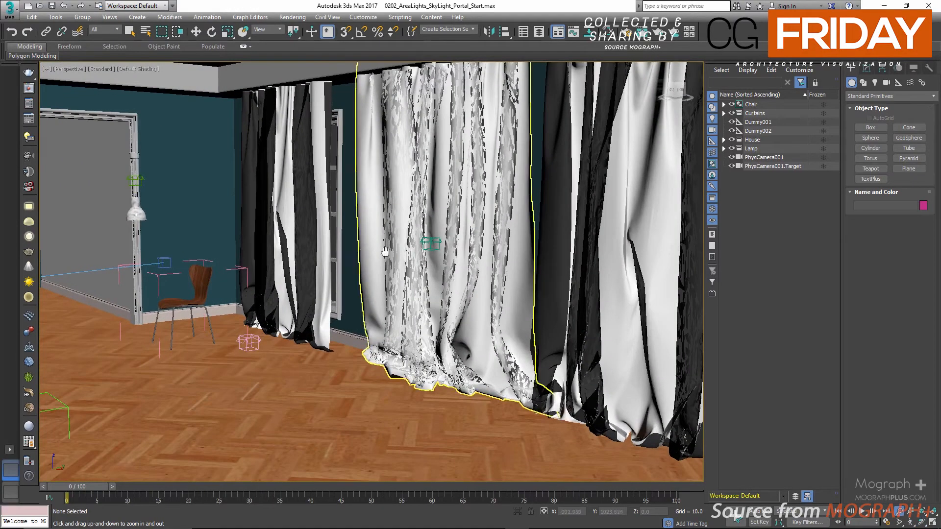
{"action": "middle_click_drag", "start_coordinate": [384, 252], "coordinate": [437, 257]}
{"action": "mouse_move", "coordinate": [282, 257]}
{"action": "middle_mouse_down"}
{"action": "mouse_move", "coordinate": [297, 256]}
{"action": "mouse_move", "coordinate": [270, 264]}
{"action": "middle_mouse_up"}
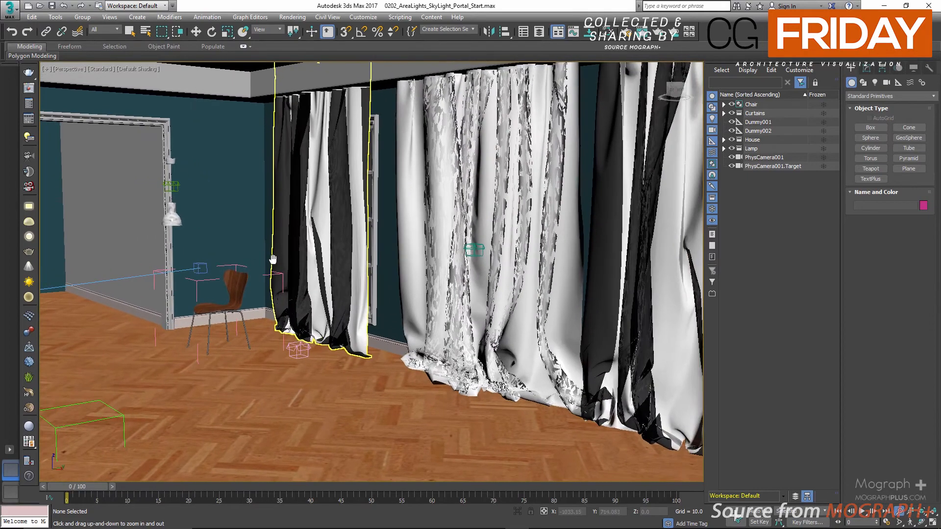
Inspect the room layout from above and the chair and lamp composition through PhysCamera001
{"action": "key", "text": "alt+w"}
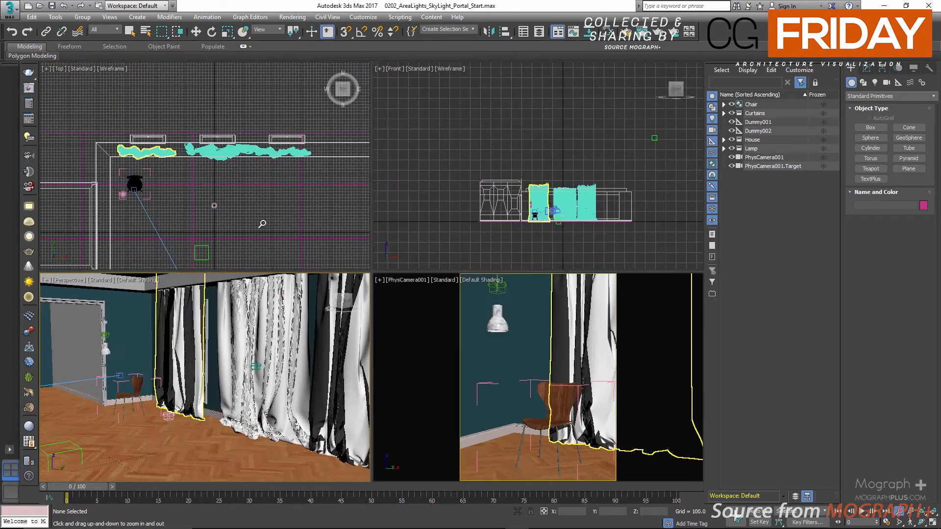
{"action": "middle_click", "coordinate": [270, 221]}
{"action": "key", "text": "alt+w"}
{"action": "scroll", "coordinate": [334, 249], "scroll_direction": "down", "scroll_amount": 6}
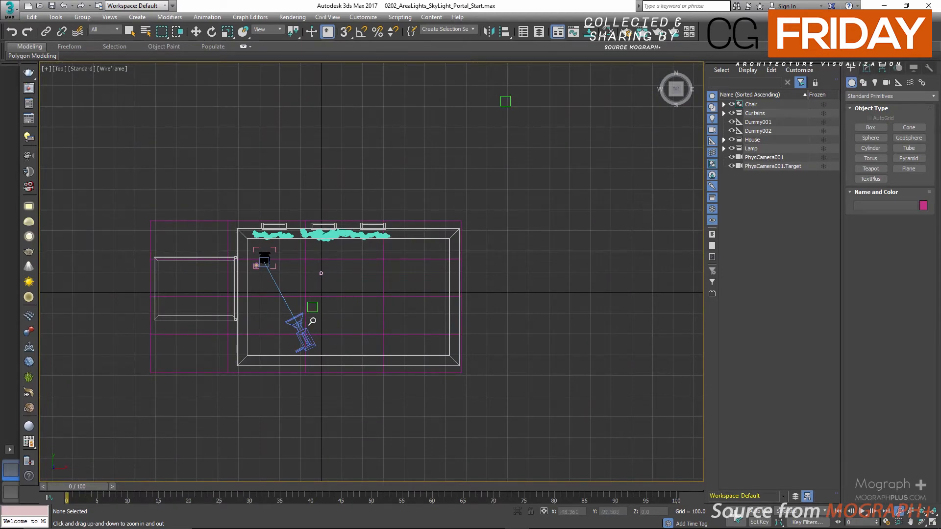
{"action": "key", "text": "alt+w"}
{"action": "middle_click", "coordinate": [445, 300]}
{"action": "key", "text": "alt+w"}
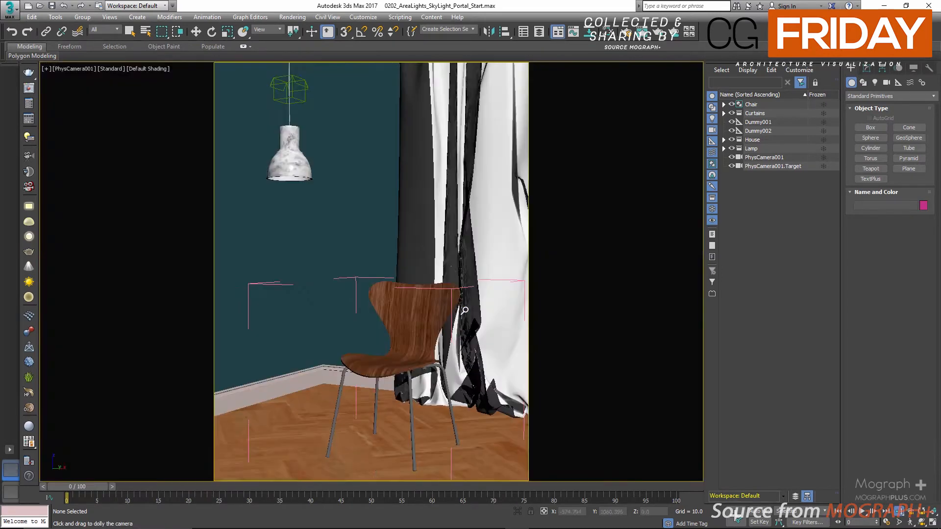
Select PhysCamera001 and review its lens, aperture, shutter and exposure target settings
{"action": "key", "text": "q"}
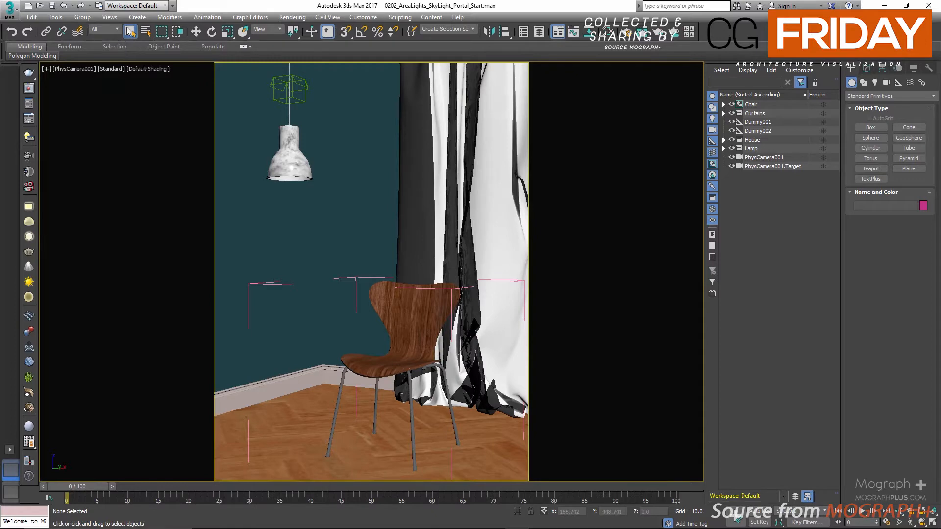
{"action": "left_click", "coordinate": [765, 157]}
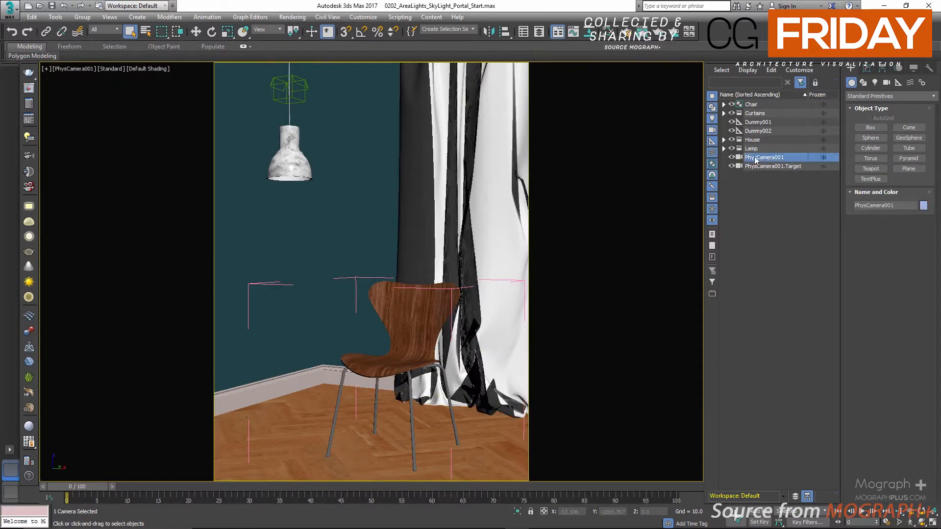
{"action": "left_click", "coordinate": [867, 70]}
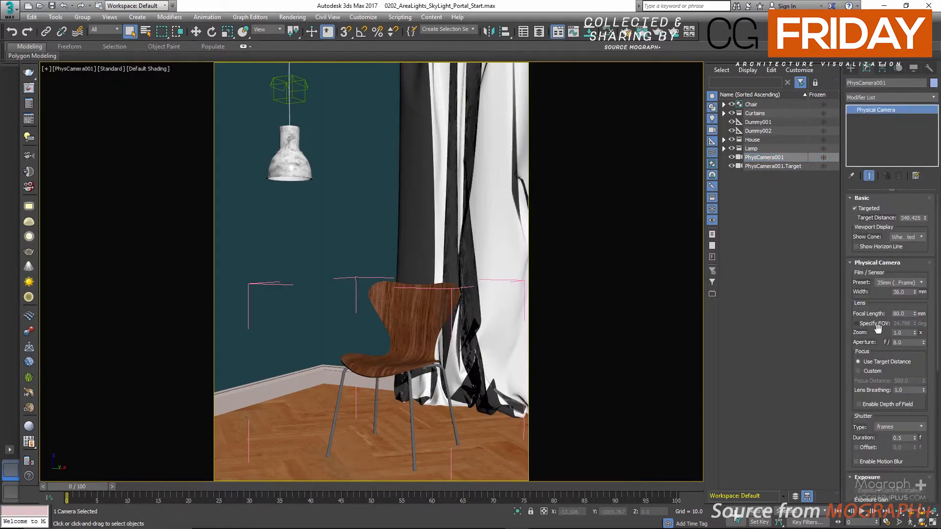
{"action": "scroll", "coordinate": [882, 305], "scroll_direction": "down", "scroll_amount": 5}
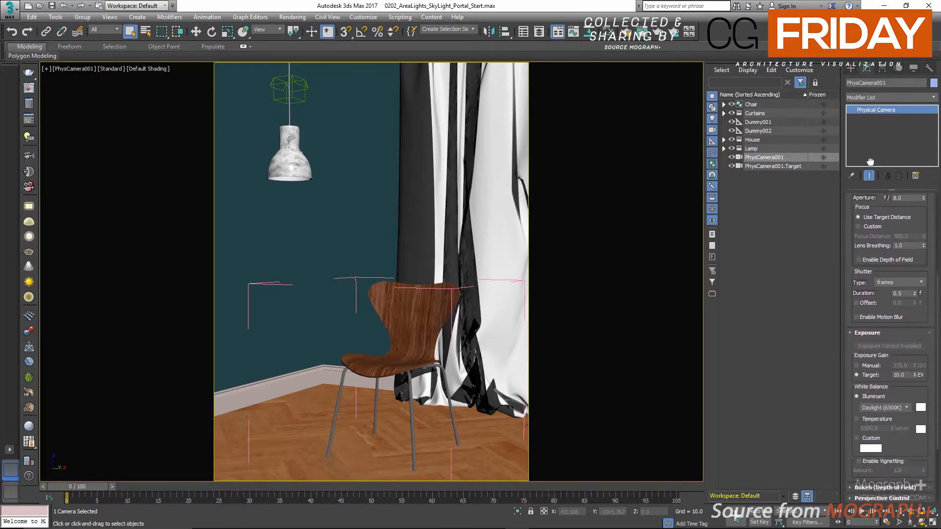
{"action": "left_click_drag", "start_coordinate": [905, 367], "coordinate": [888, 366]}
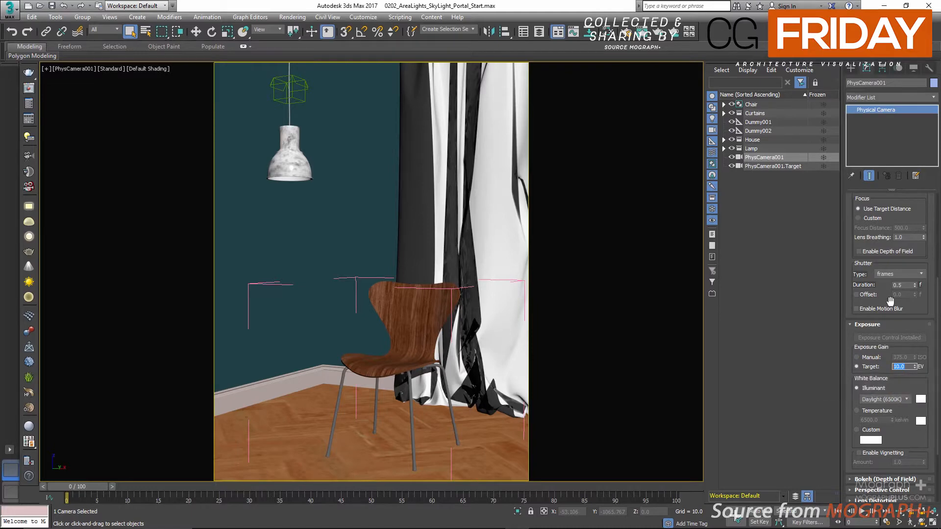
{"action": "scroll", "coordinate": [899, 355], "scroll_direction": "up", "scroll_amount": 2}
{"action": "left_click_drag", "start_coordinate": [898, 353], "coordinate": [893, 453]}
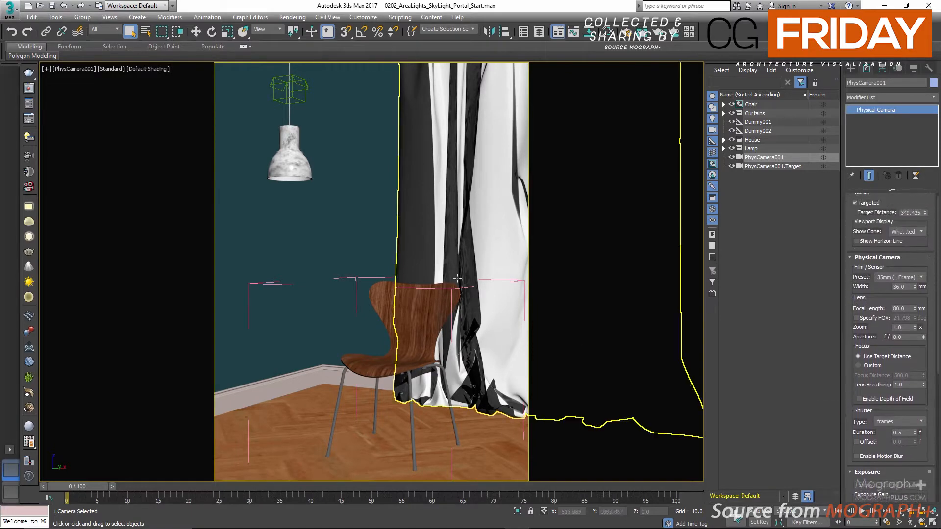
Create a V-Ray Sun in the Top view from the dummy outside the windows to the dummy inside the room, adding a VRaySky environment map
{"action": "key", "text": "alt+w"}
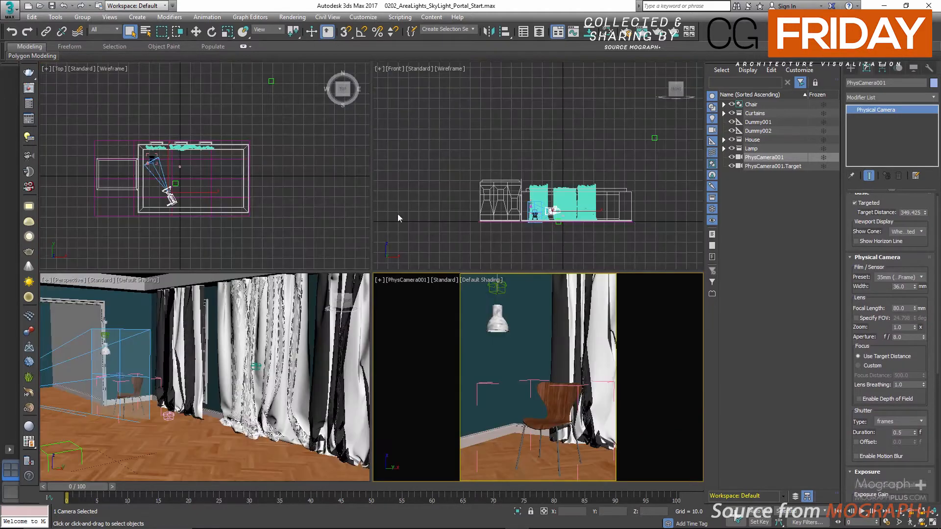
{"action": "scroll", "coordinate": [192, 164], "scroll_direction": "up", "scroll_amount": 2}
{"action": "middle_click_drag", "start_coordinate": [237, 149], "coordinate": [222, 182]}
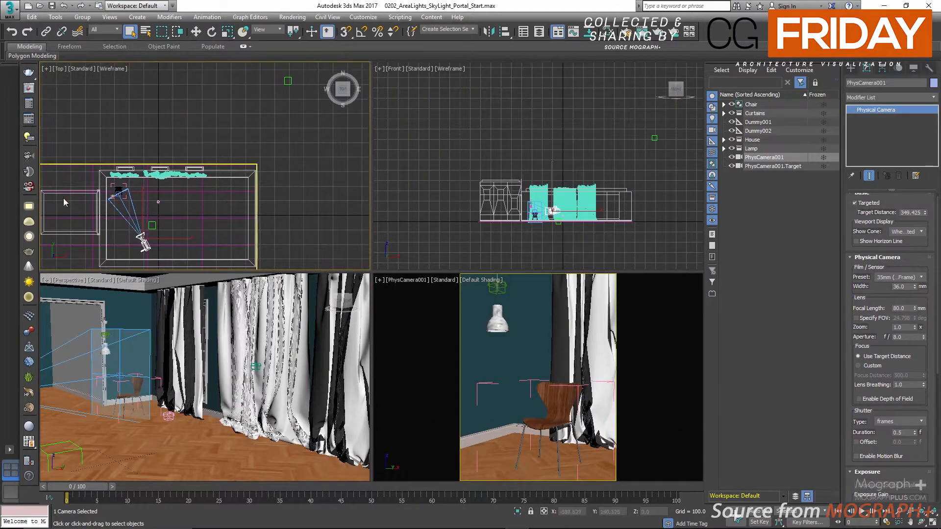
{"action": "left_click", "coordinate": [29, 282]}
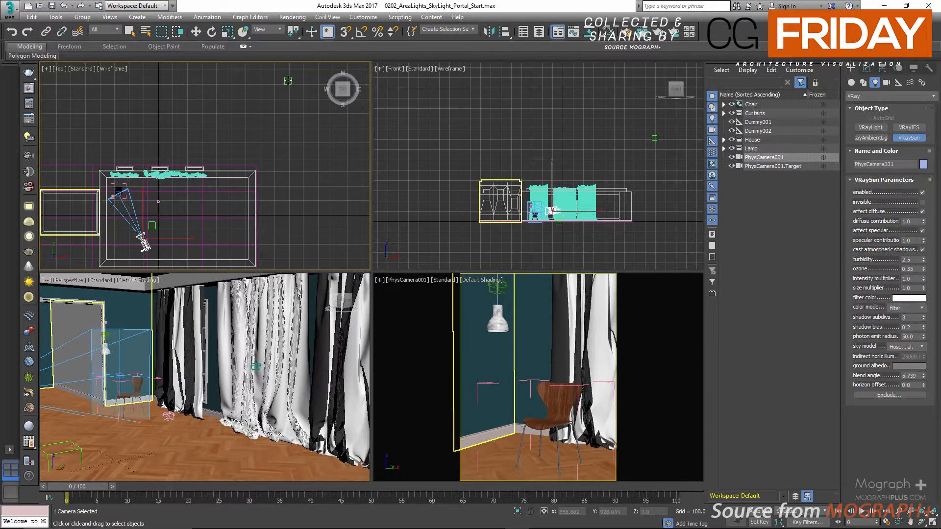
{"action": "left_click_drag", "start_coordinate": [288, 80], "coordinate": [152, 225]}
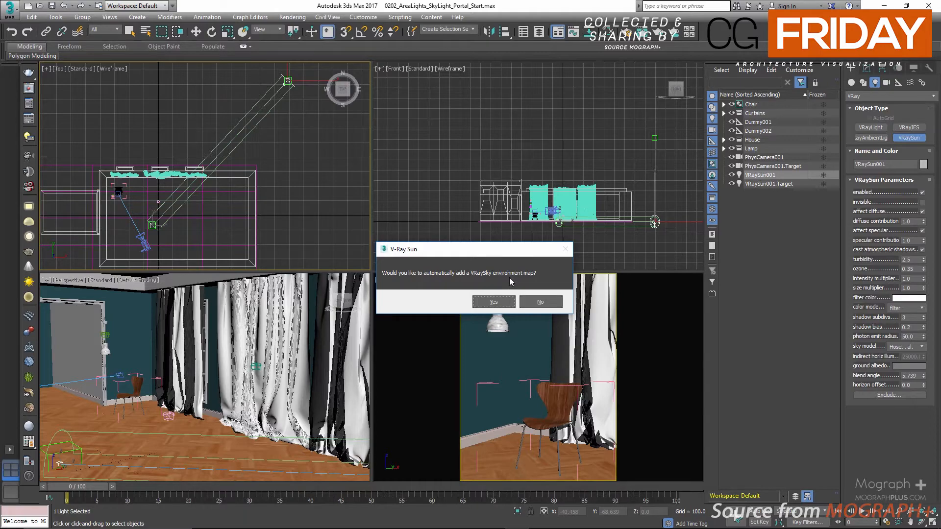
{"action": "left_click", "coordinate": [493, 301]}
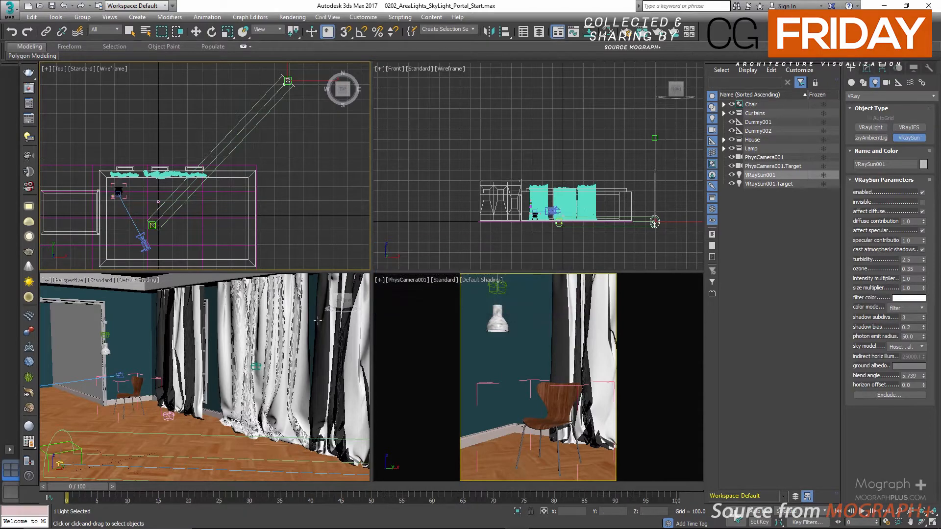
Raise the V-Ray Sun vertically in the Front view to the height of the outside dummy
{"action": "scroll", "coordinate": [186, 335], "scroll_direction": "up", "scroll_amount": 3}
{"action": "middle_click_drag", "start_coordinate": [187, 335], "coordinate": [226, 306]}
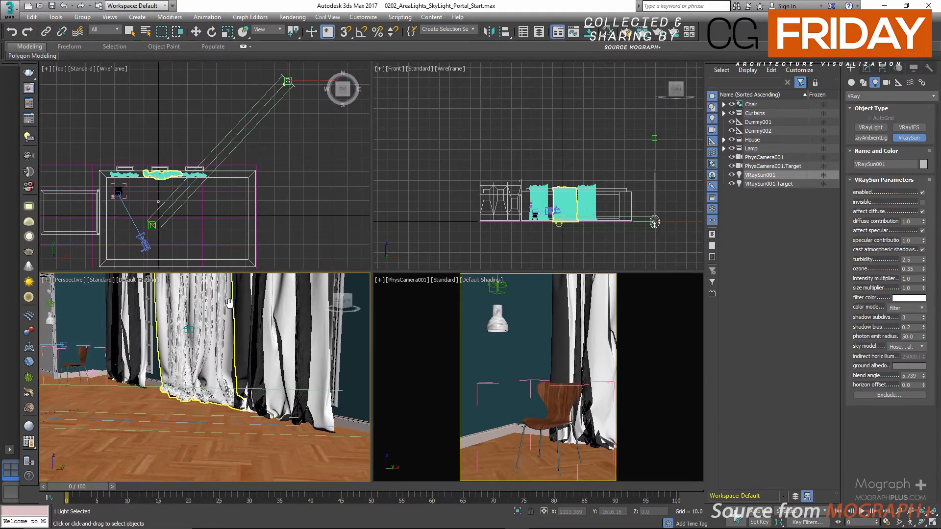
{"action": "middle_click_drag", "start_coordinate": [514, 140], "coordinate": [473, 146]}
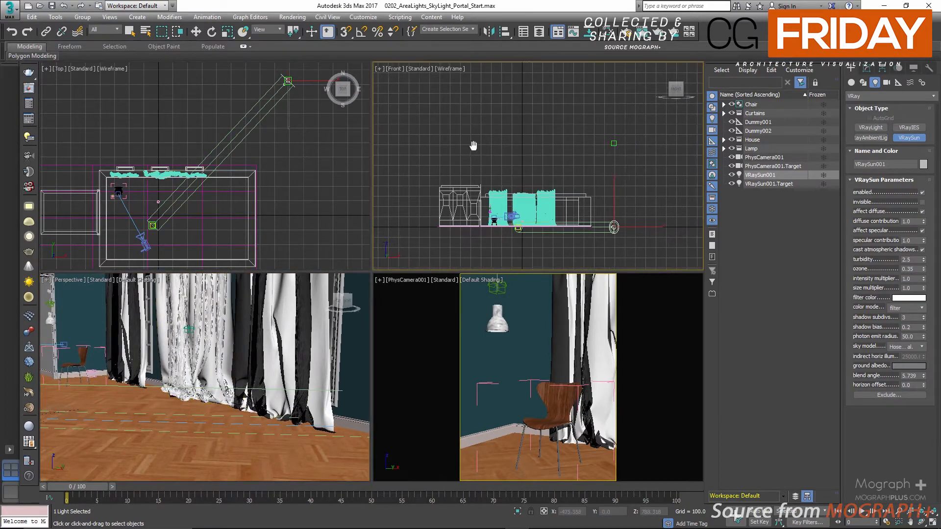
{"action": "key", "text": "w"}
{"action": "left_click_drag", "start_coordinate": [612, 197], "coordinate": [622, 114]}
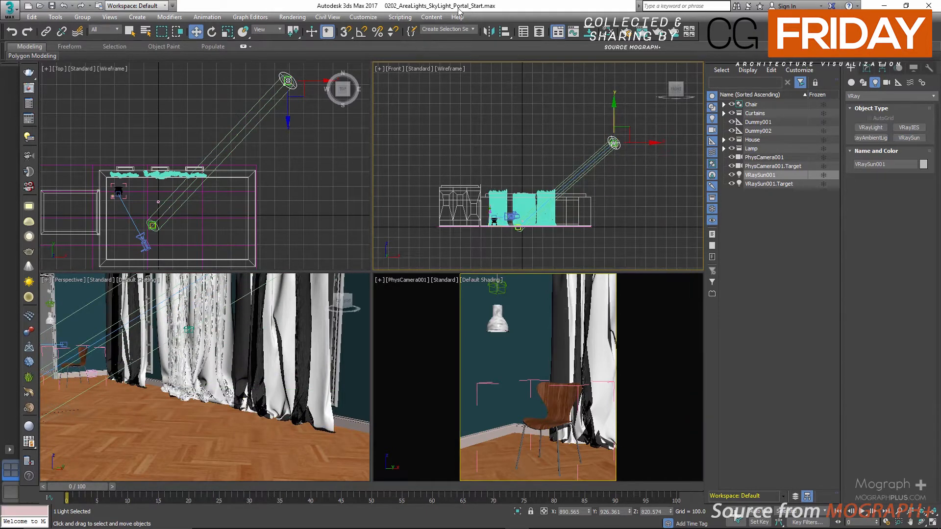
Check the environment map and exposure control settings, and render the PhysCamera001 view
{"action": "key", "text": "8"}
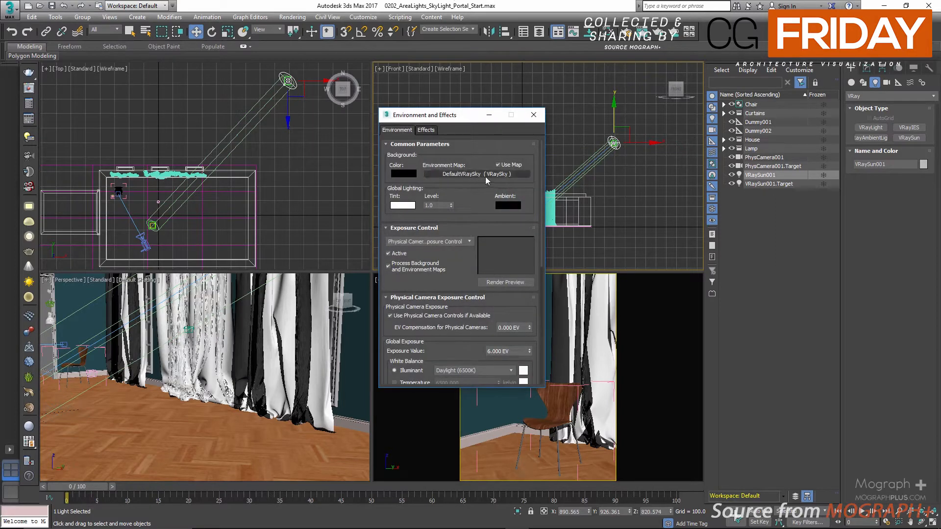
{"action": "left_click", "coordinate": [534, 116]}
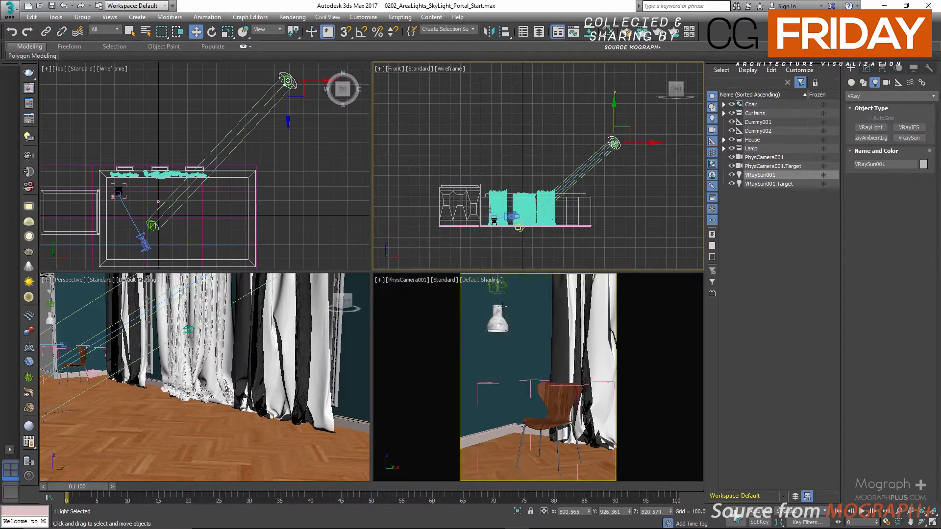
{"action": "left_click", "coordinate": [30, 73]}
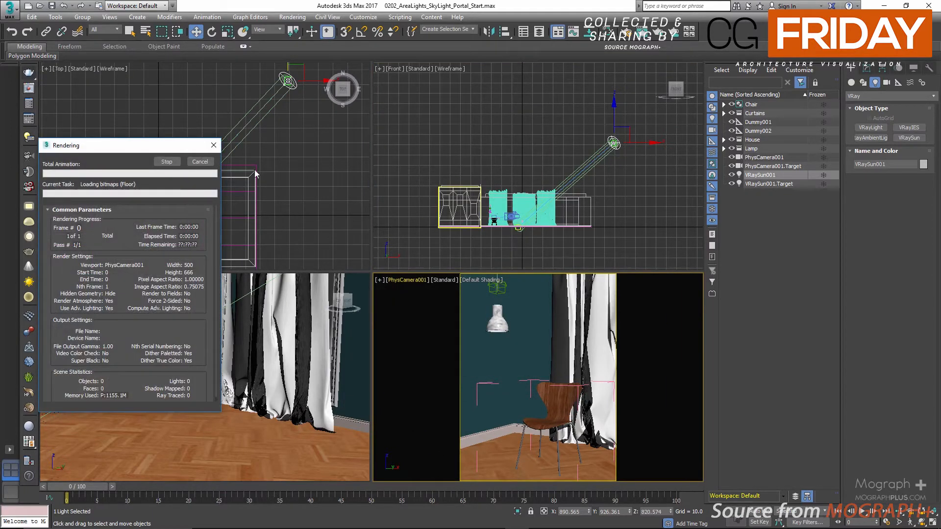
{"action": "left_click_drag", "start_coordinate": [430, 142], "coordinate": [440, 80]}
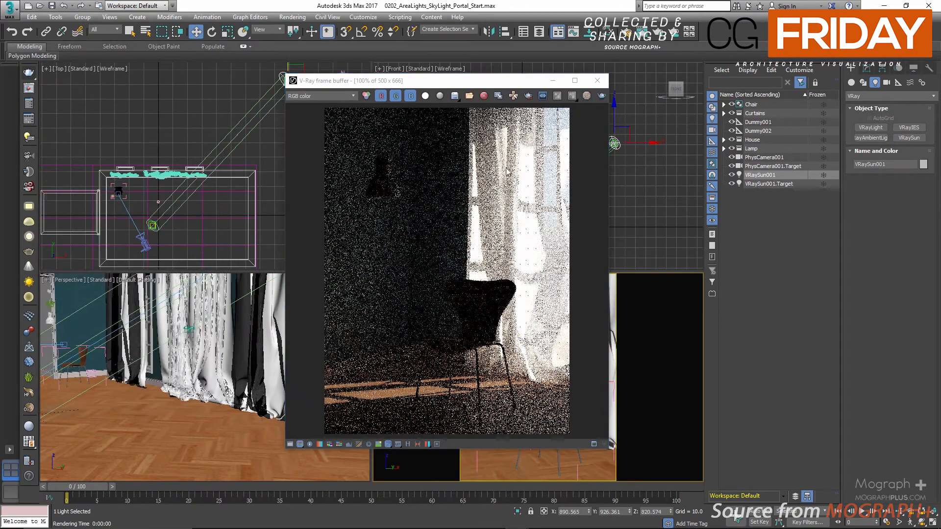
Clear all channels in the V-Ray frame buffer and load the saved "Only SunLight" render from the history
{"action": "left_click", "coordinate": [484, 96]}
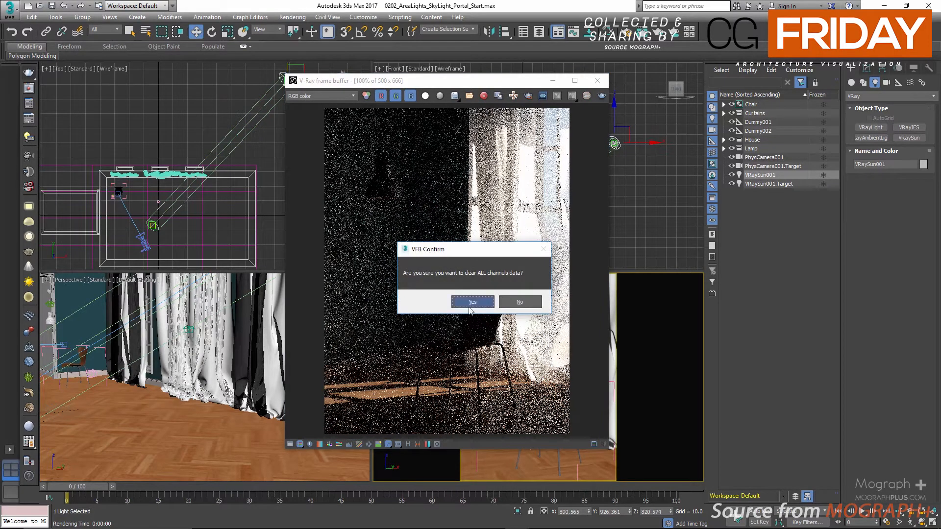
{"action": "left_click", "coordinate": [468, 302]}
{"action": "left_click", "coordinate": [406, 445]}
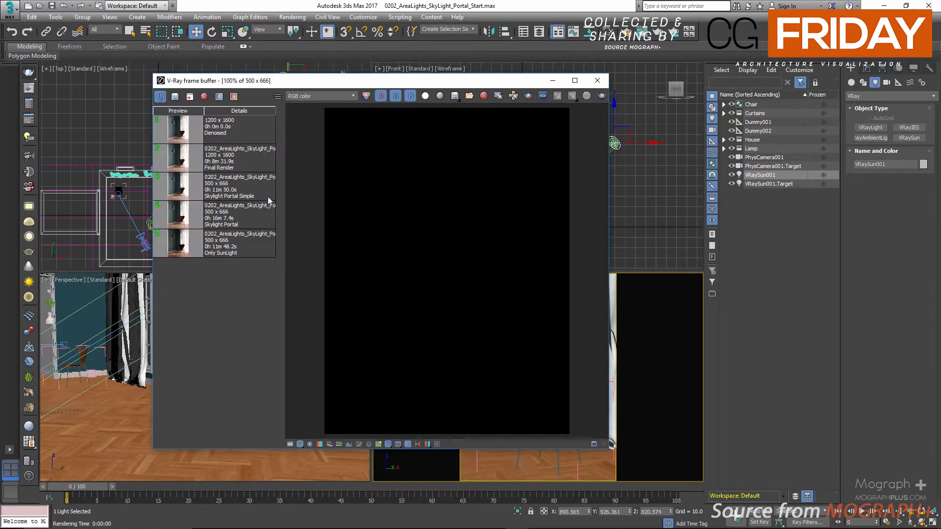
{"action": "double_click", "coordinate": [242, 251]}
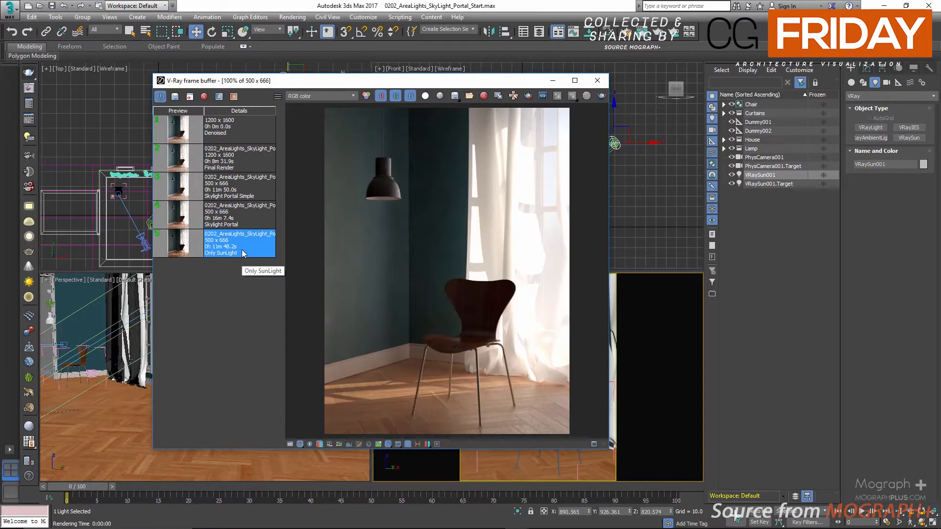
{"action": "left_click_drag", "start_coordinate": [406, 81], "coordinate": [416, 66]}
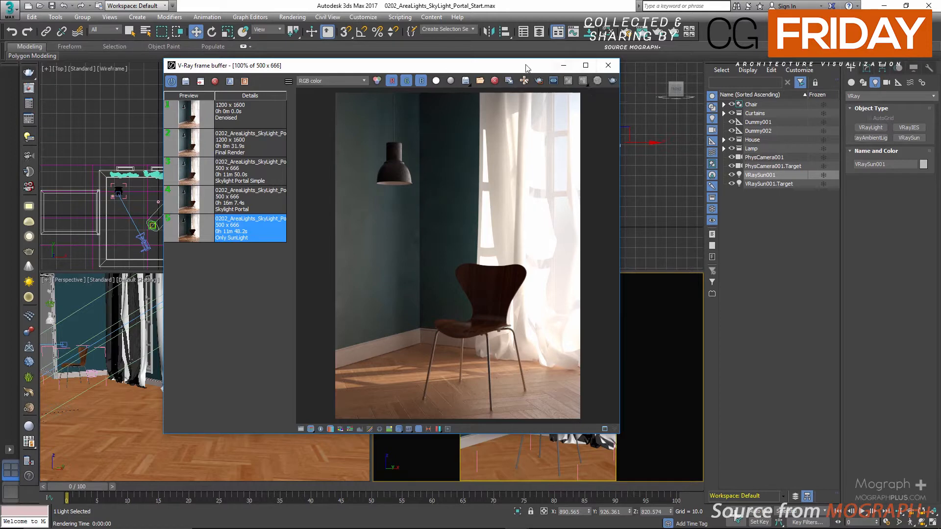
Close the V-Ray frame buffer to return to the four viewports
{"action": "left_click_drag", "start_coordinate": [525, 65], "coordinate": [537, 208]}
{"action": "left_click_drag", "start_coordinate": [538, 218], "coordinate": [489, 132]}
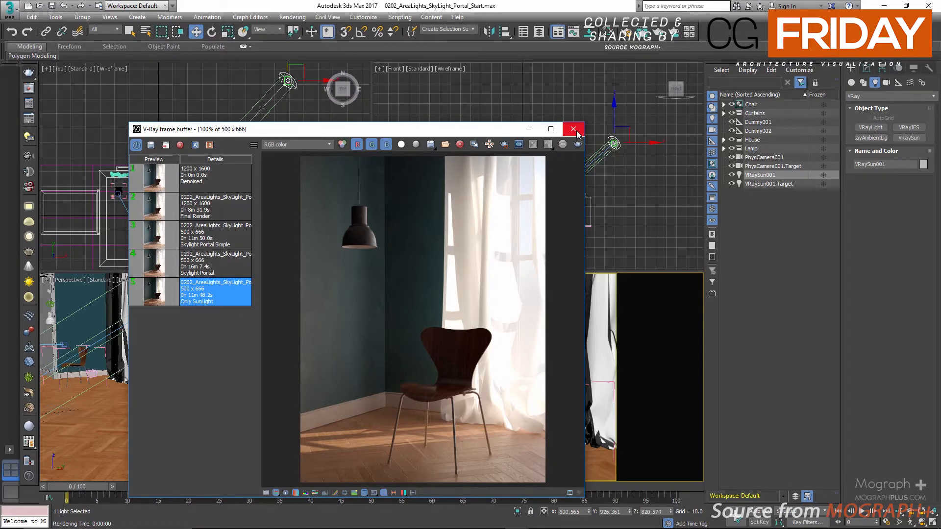
{"action": "left_click", "coordinate": [573, 129]}
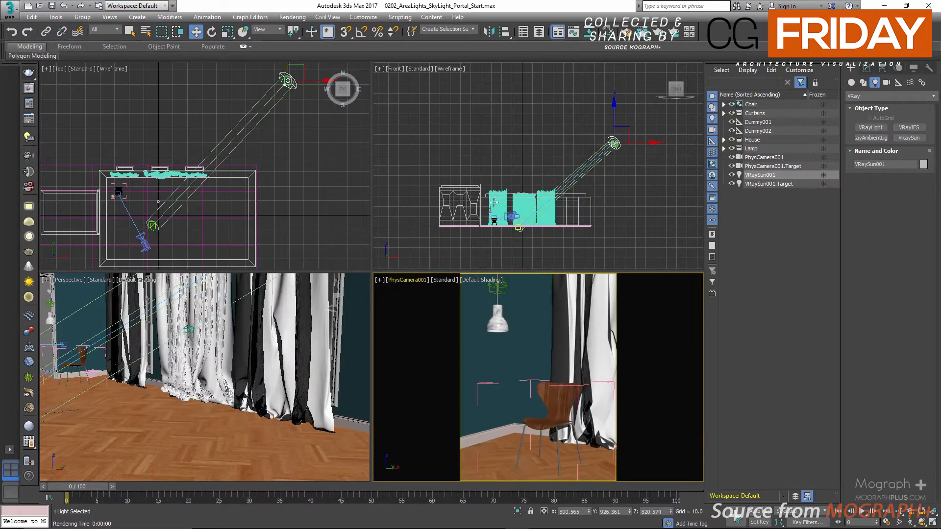
Hide the Curtains layer to expose the windows
{"action": "scroll", "coordinate": [507, 211], "scroll_direction": "up", "scroll_amount": 4}
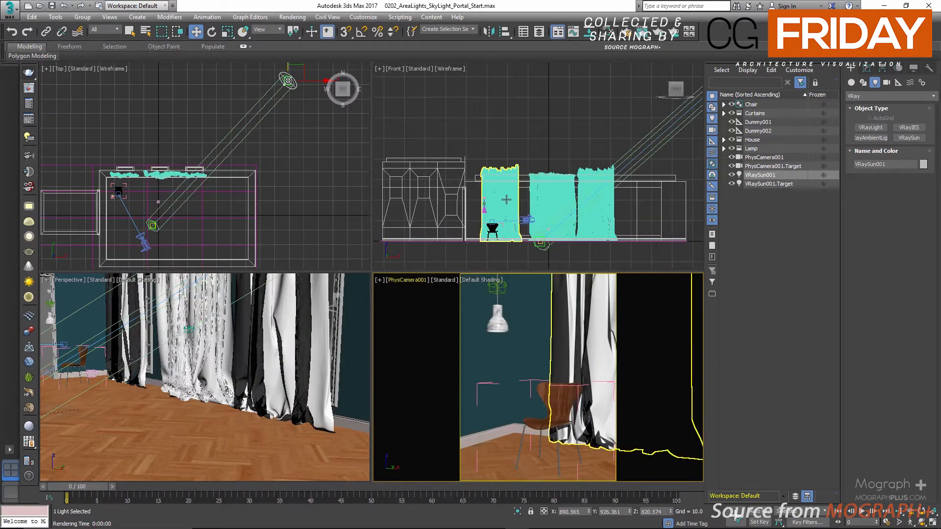
{"action": "left_click", "coordinate": [755, 113]}
{"action": "left_click", "coordinate": [724, 113]}
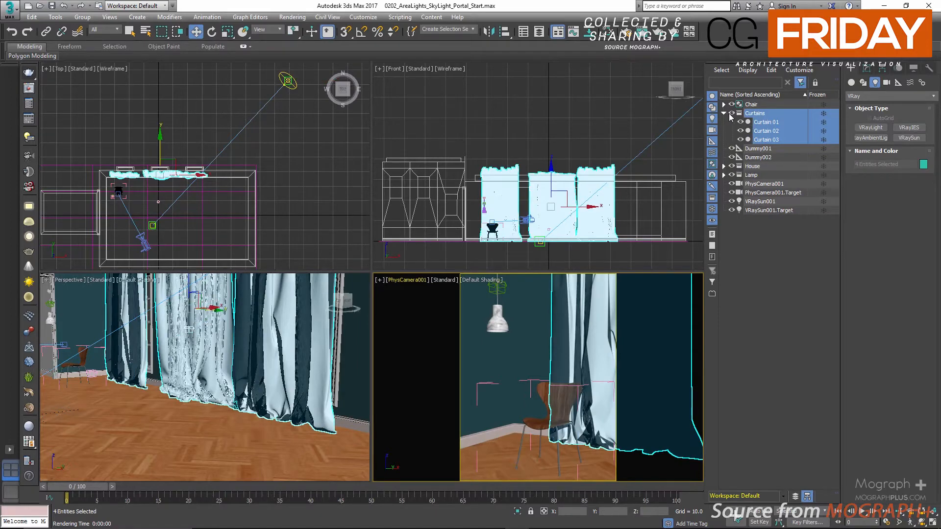
{"action": "left_click", "coordinate": [730, 113]}
{"action": "left_click", "coordinate": [724, 114]}
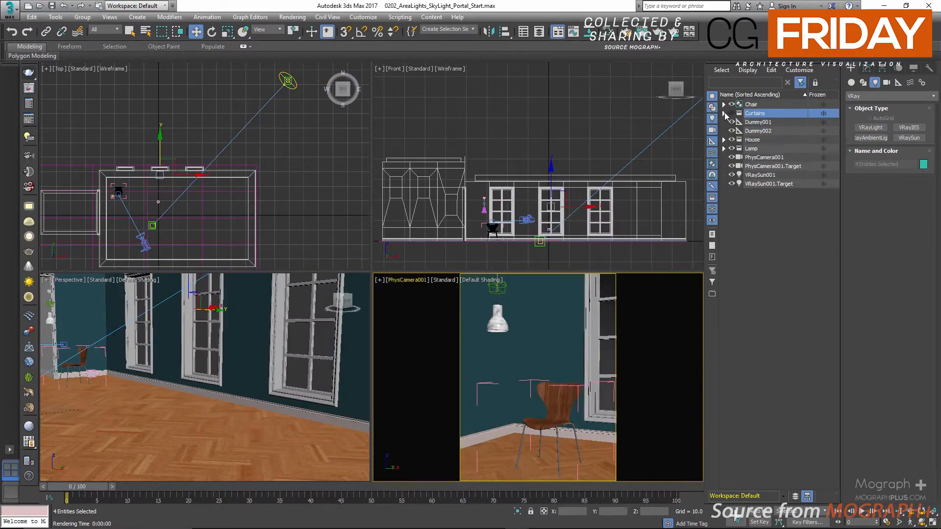
With vertex snapping on, create a plane VRayLight over the window behind the chair in the Front view, about 46.96 half-length by 103.602 half-width
{"action": "scroll", "coordinate": [477, 199], "scroll_direction": "up", "scroll_amount": 3}
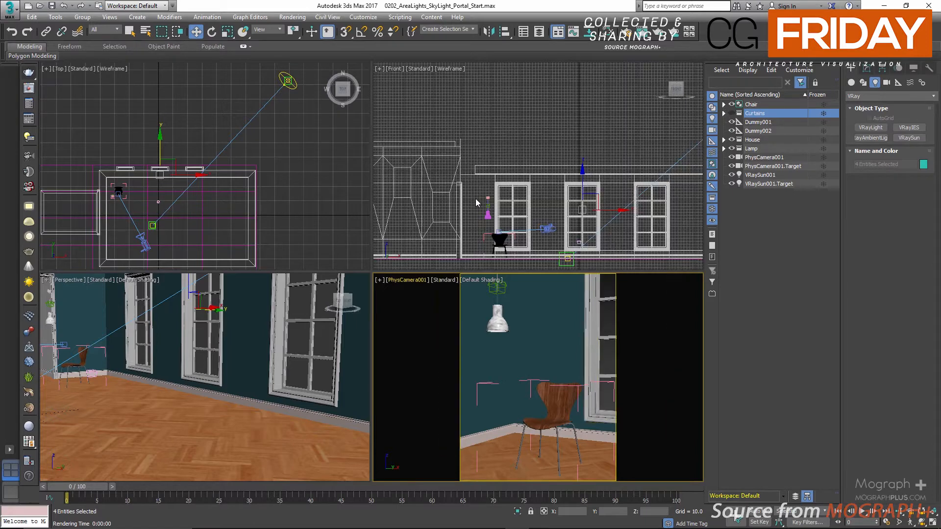
{"action": "key", "text": "alt+w"}
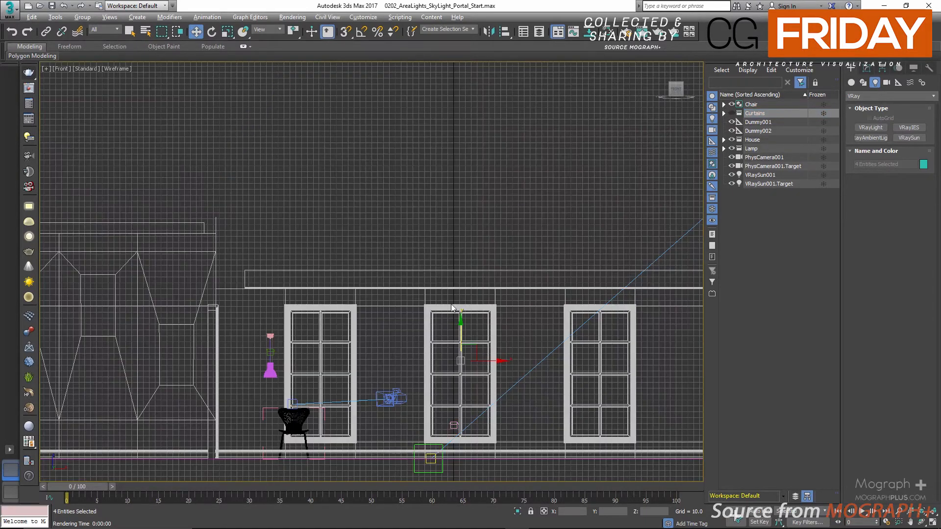
{"action": "scroll", "coordinate": [280, 164], "scroll_direction": "up", "scroll_amount": 4}
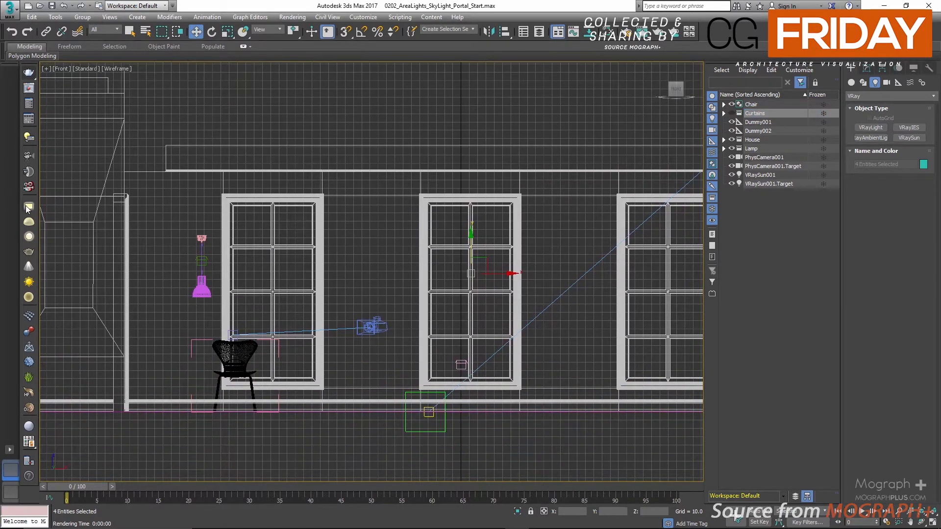
{"action": "left_click", "coordinate": [28, 208]}
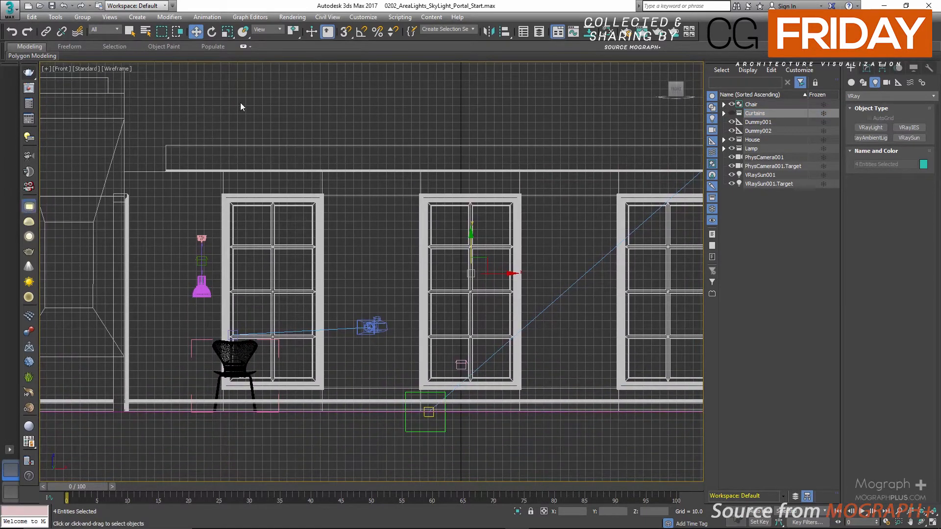
{"action": "right_click", "coordinate": [344, 33]}
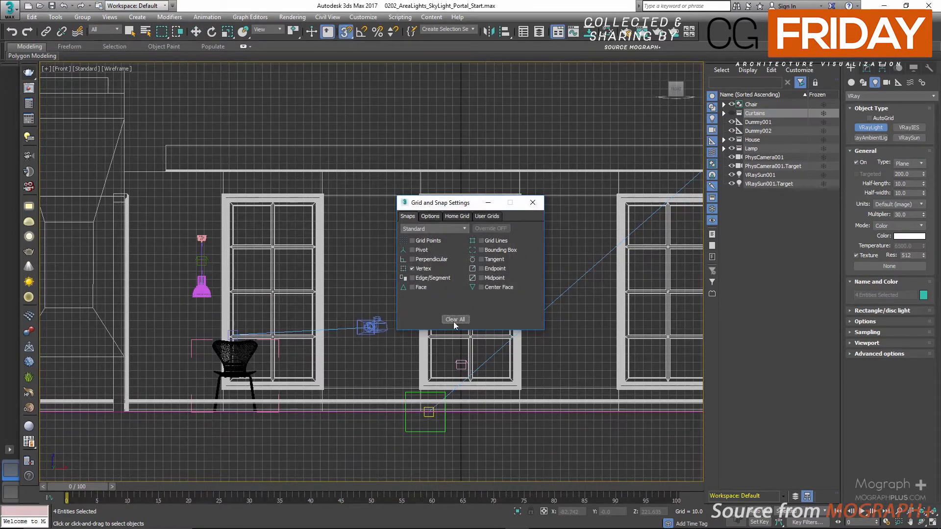
{"action": "left_click", "coordinate": [532, 202]}
{"action": "scroll", "coordinate": [178, 208], "scroll_direction": "up", "scroll_amount": 3}
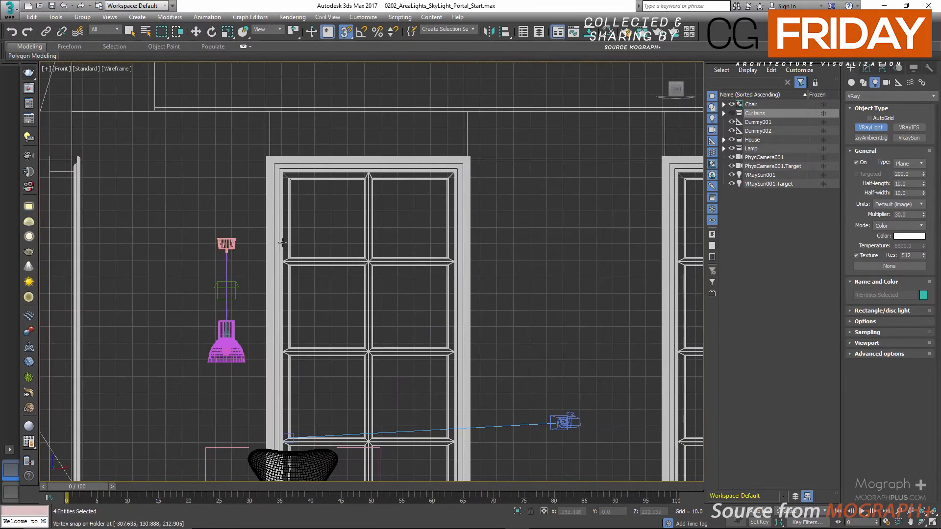
{"action": "middle_click_drag", "start_coordinate": [275, 238], "coordinate": [292, 163]}
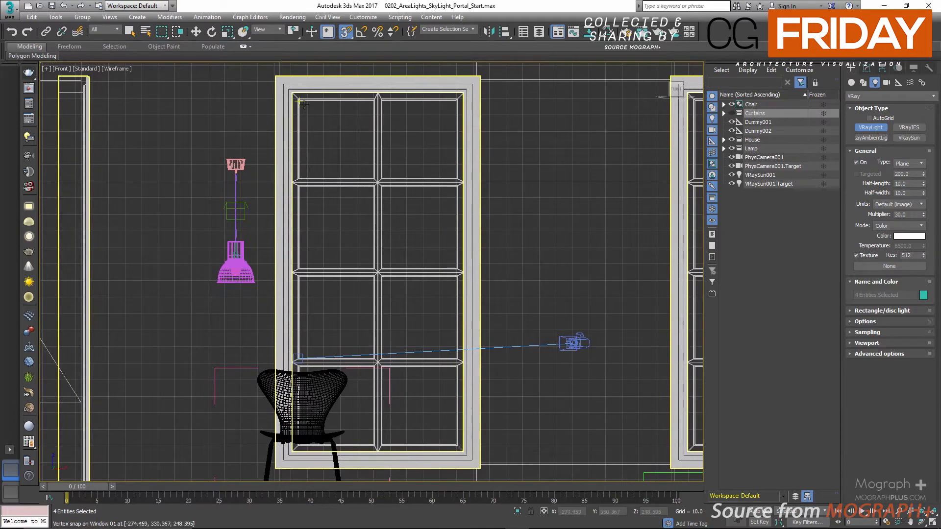
{"action": "left_click_drag", "start_coordinate": [301, 100], "coordinate": [456, 443]}
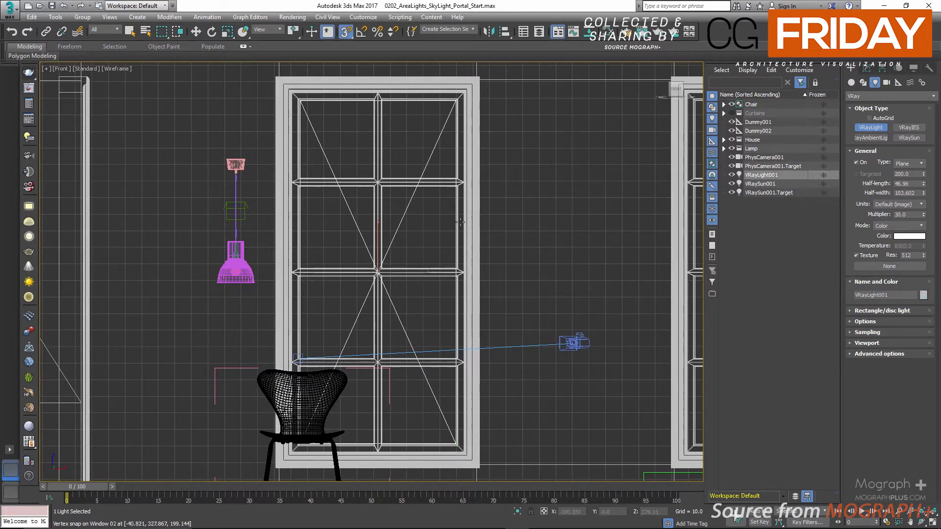
Unhide the Curtains layer and clear the selection
{"action": "key", "text": "alt+w"}
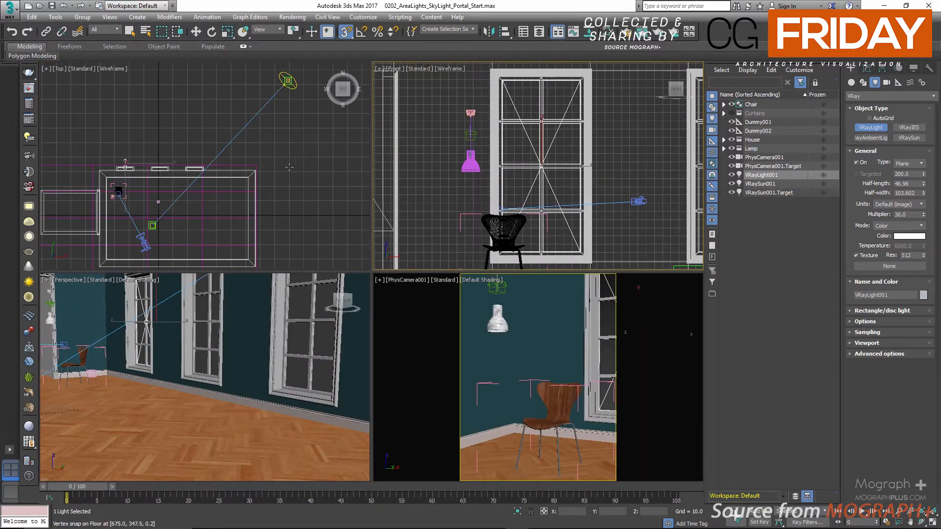
{"action": "double_click", "coordinate": [734, 113]}
{"action": "left_click", "coordinate": [732, 112]}
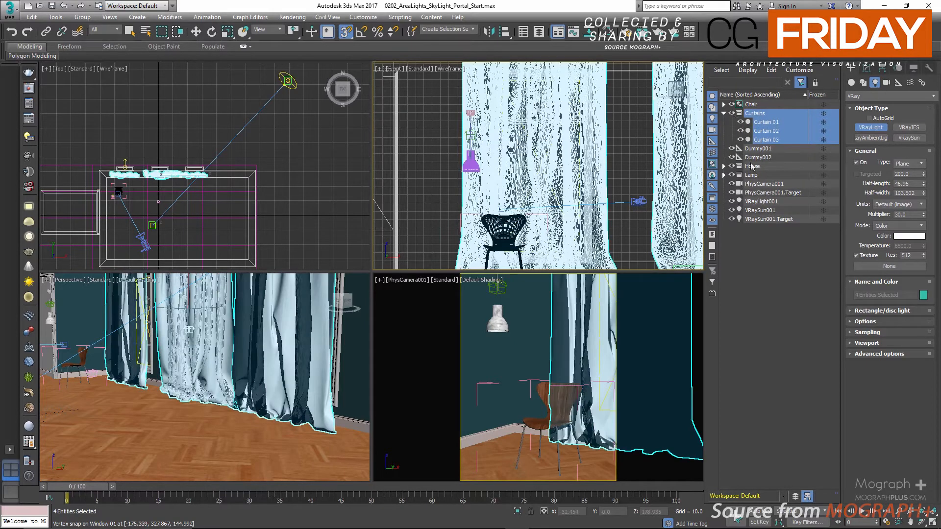
{"action": "left_click", "coordinate": [786, 281]}
Select VRayLight001 and rotate it in the Top view by about 180 degrees so it points into the room
{"action": "scroll", "coordinate": [598, 218], "scroll_direction": "down", "scroll_amount": 5}
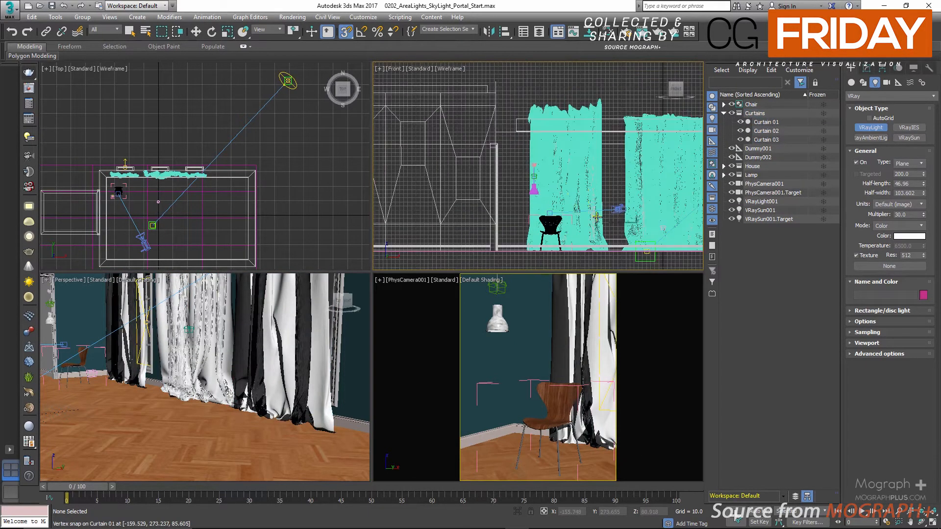
{"action": "scroll", "coordinate": [131, 180], "scroll_direction": "up", "scroll_amount": 3}
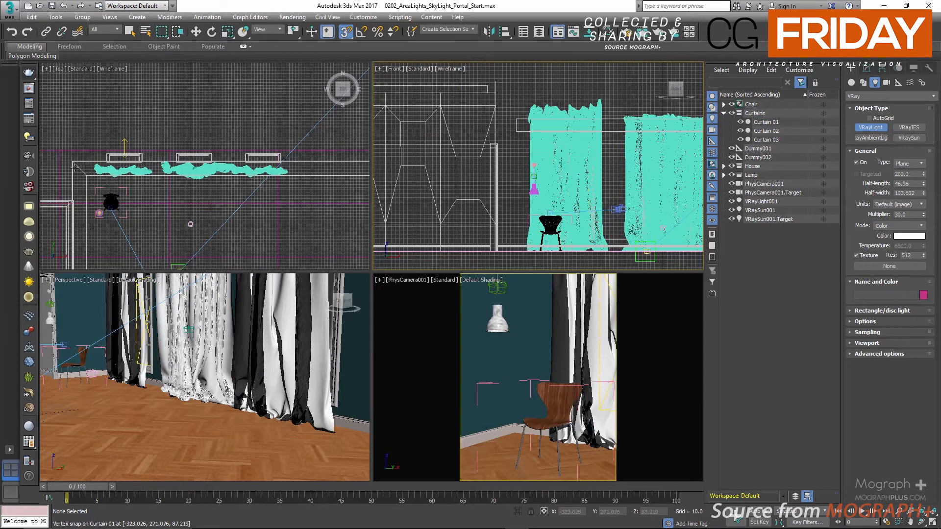
{"action": "scroll", "coordinate": [232, 166], "scroll_direction": "up", "scroll_amount": 3}
{"action": "middle_click_drag", "start_coordinate": [232, 166], "coordinate": [195, 166]}
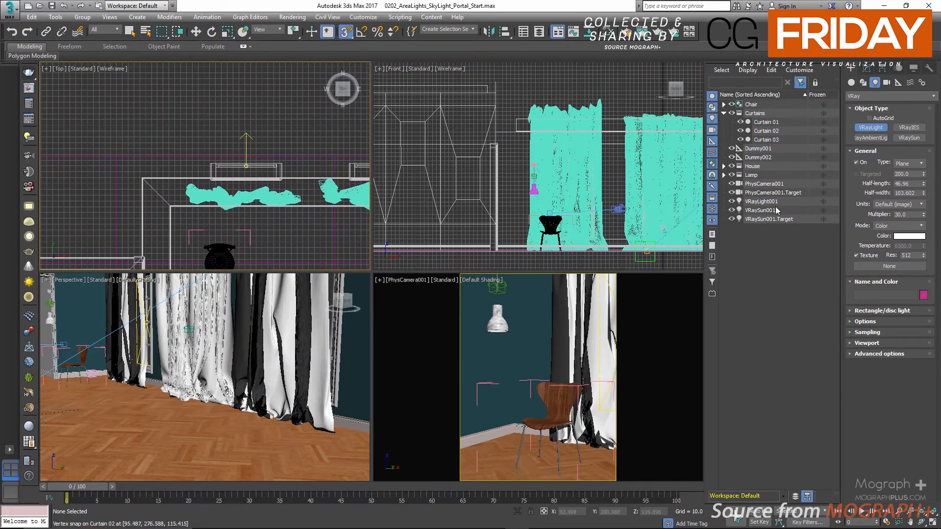
{"action": "left_click", "coordinate": [763, 202]}
{"action": "scroll", "coordinate": [252, 147], "scroll_direction": "up", "scroll_amount": 3}
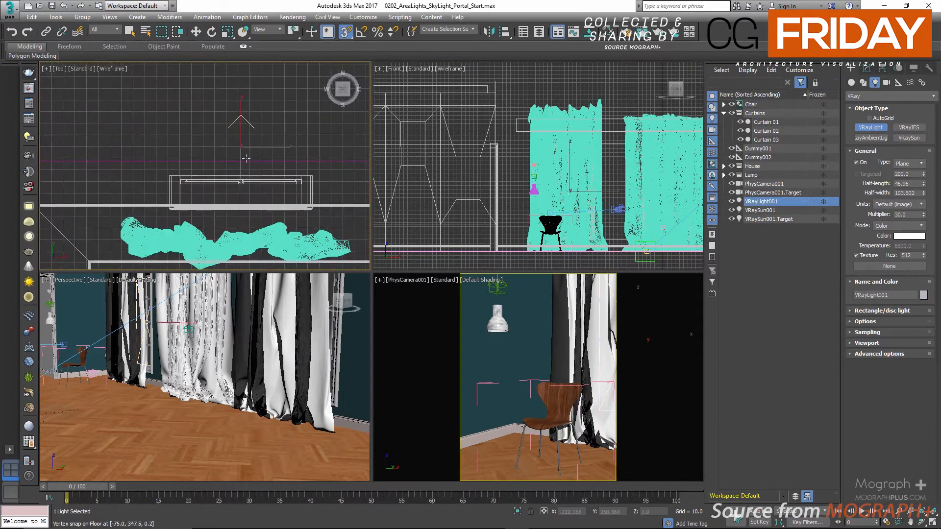
{"action": "key", "text": "e"}
{"action": "left_click_drag", "start_coordinate": [252, 147], "coordinate": [426, 190]}
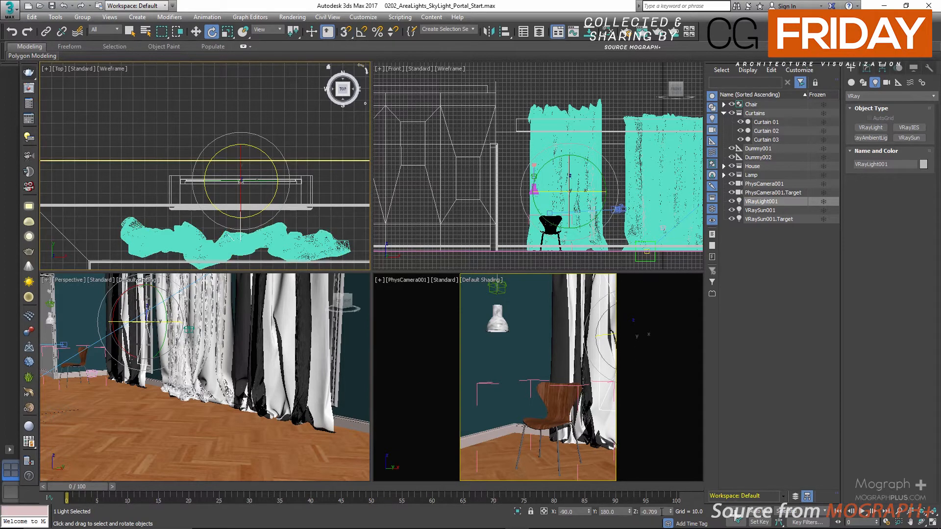
Set the plane light's Z rotation to exactly 0 degrees
{"action": "left_click_drag", "start_coordinate": [662, 512], "coordinate": [630, 513]}
{"action": "type", "text": "0"}
{"action": "key", "text": "Return"}
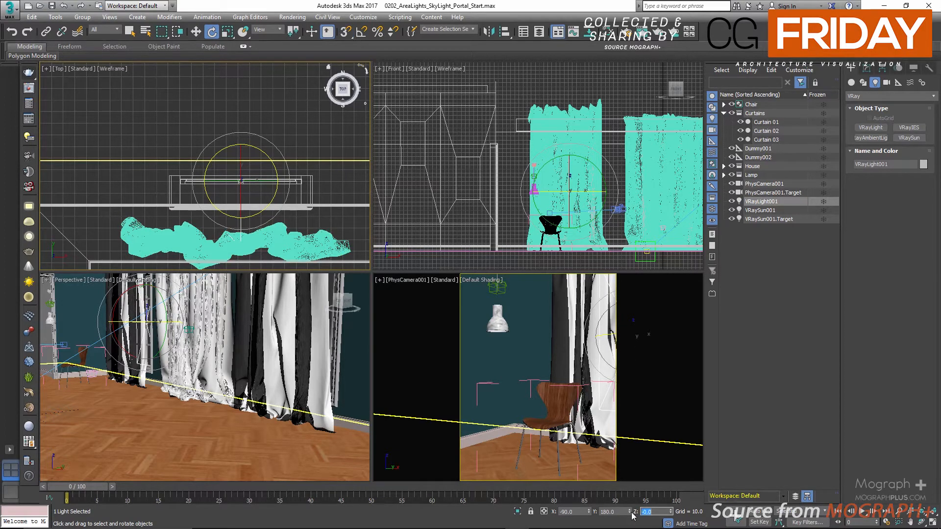
{"action": "right_click", "coordinate": [239, 149]}
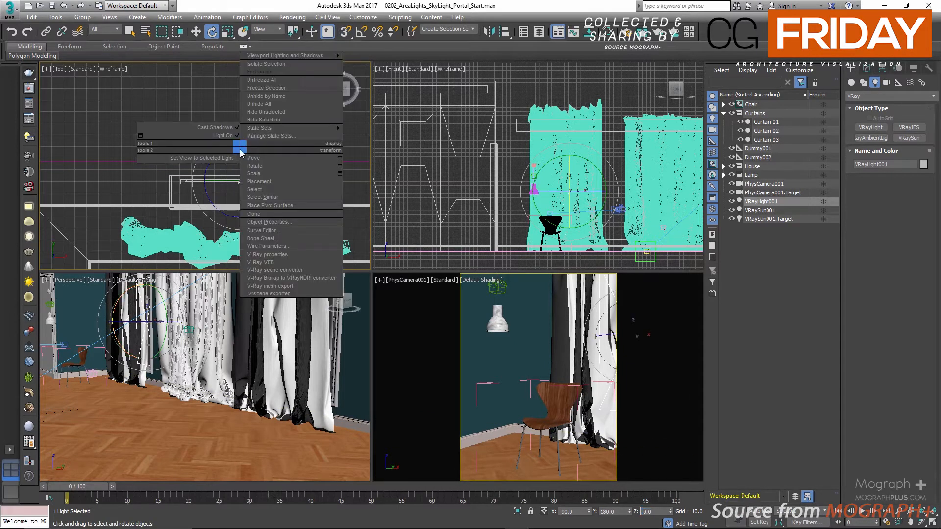
{"action": "left_click", "coordinate": [209, 183]}
Move the plane light along Y to about 303.9, between the window and the curtain, and check its placement in the Perspective view
{"action": "key", "text": "w"}
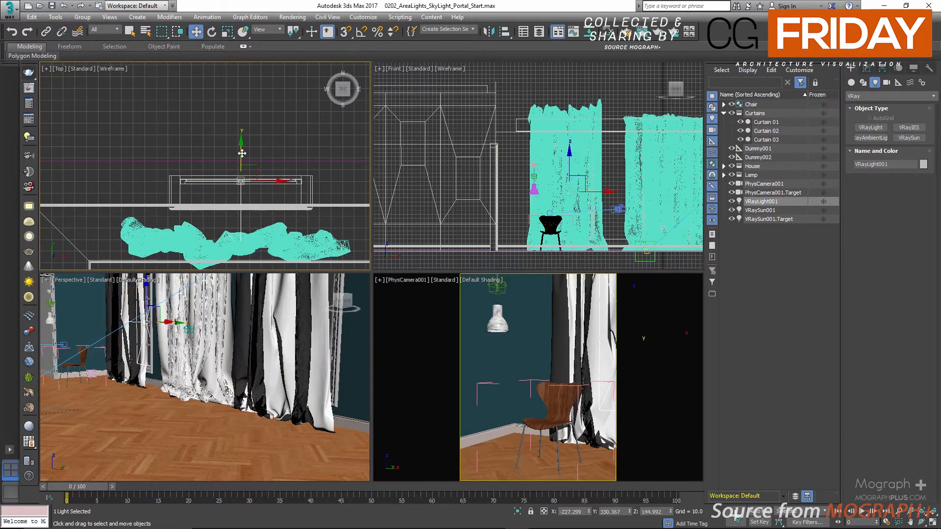
{"action": "left_click_drag", "start_coordinate": [240, 180], "coordinate": [244, 183]}
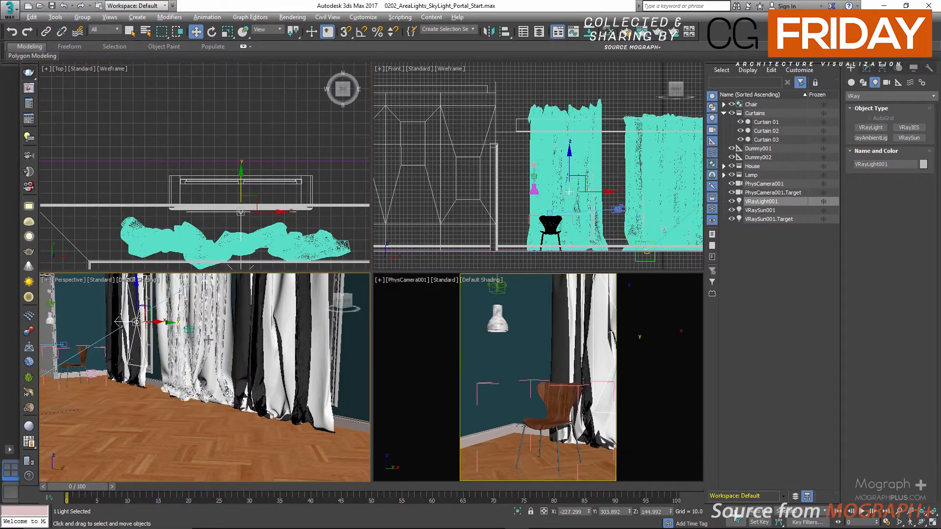
{"action": "key", "text": "alt+w"}
{"action": "middle_click_drag", "start_coordinate": [227, 172], "coordinate": [268, 251]}
{"action": "middle_click_drag", "start_coordinate": [267, 252], "coordinate": [272, 229], "text": "alt"}
{"action": "scroll", "coordinate": [270, 231], "scroll_direction": "up", "scroll_amount": 2}
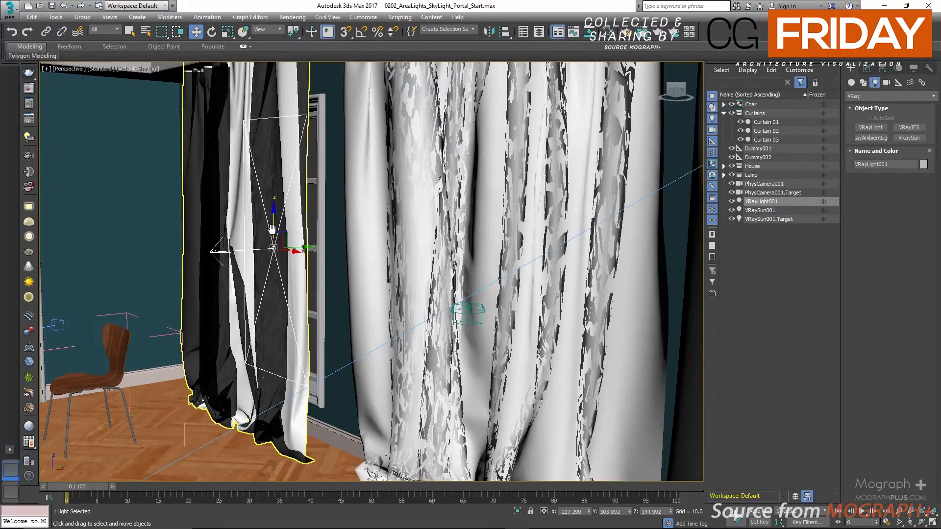
{"action": "key", "text": "alt+w"}
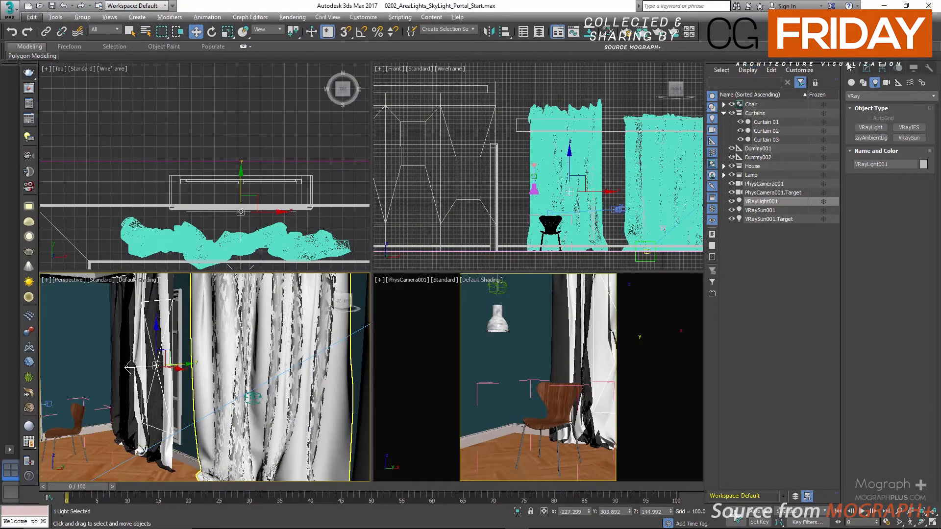
Exclude Curtain 01, Curtain 02 and Curtain 03 from both illumination and shadow casting of VRayLight001
{"action": "left_click", "coordinate": [866, 67]}
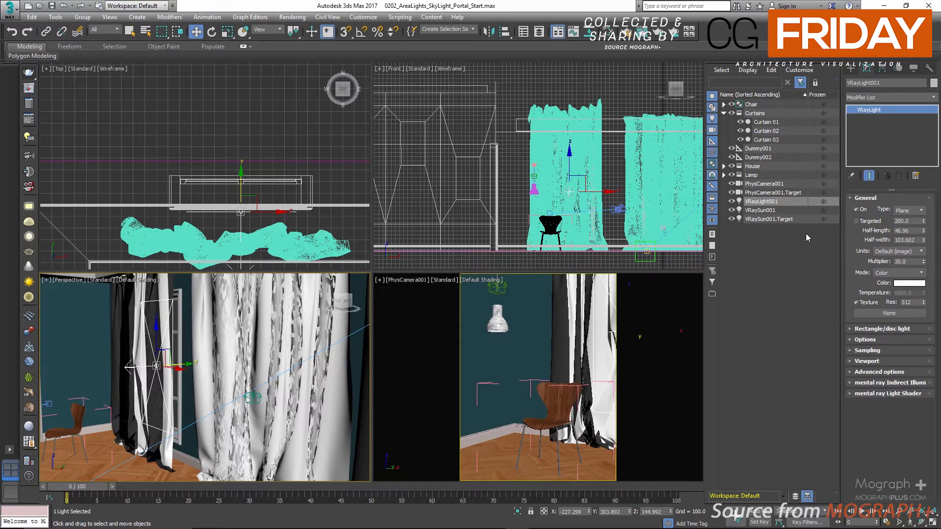
{"action": "left_click", "coordinate": [864, 198]}
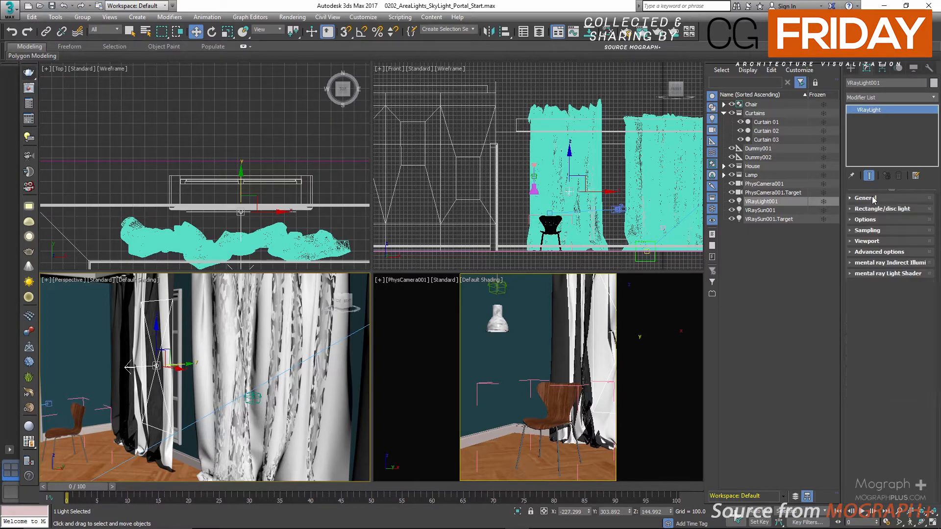
{"action": "left_click", "coordinate": [872, 220]}
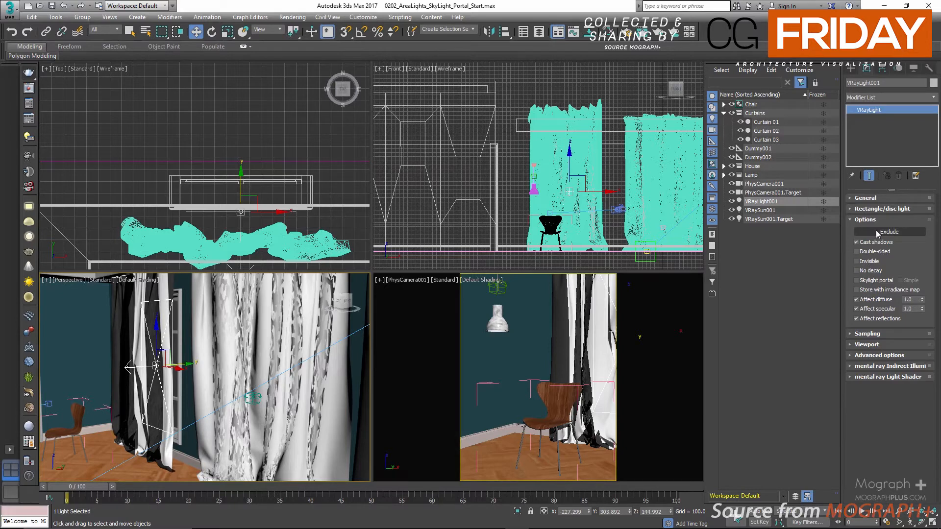
{"action": "left_click", "coordinate": [875, 230]}
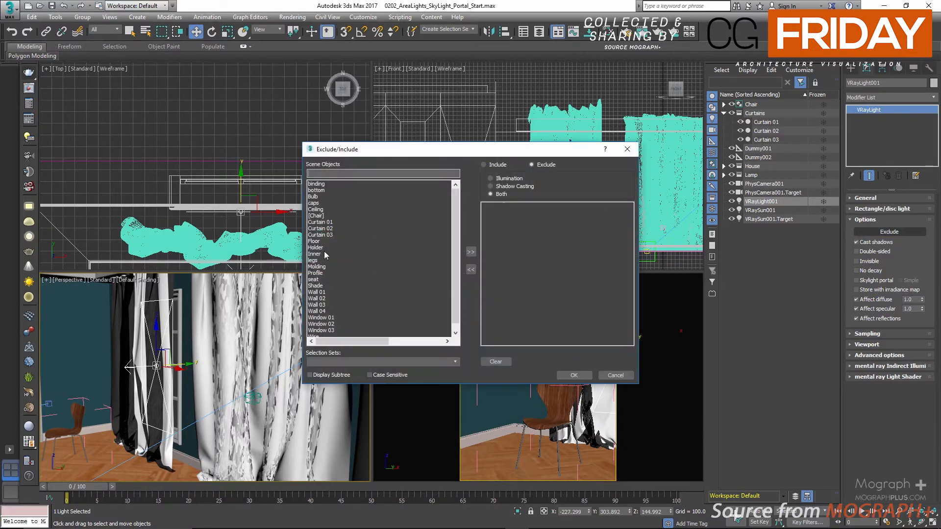
{"action": "left_click", "coordinate": [323, 222]}
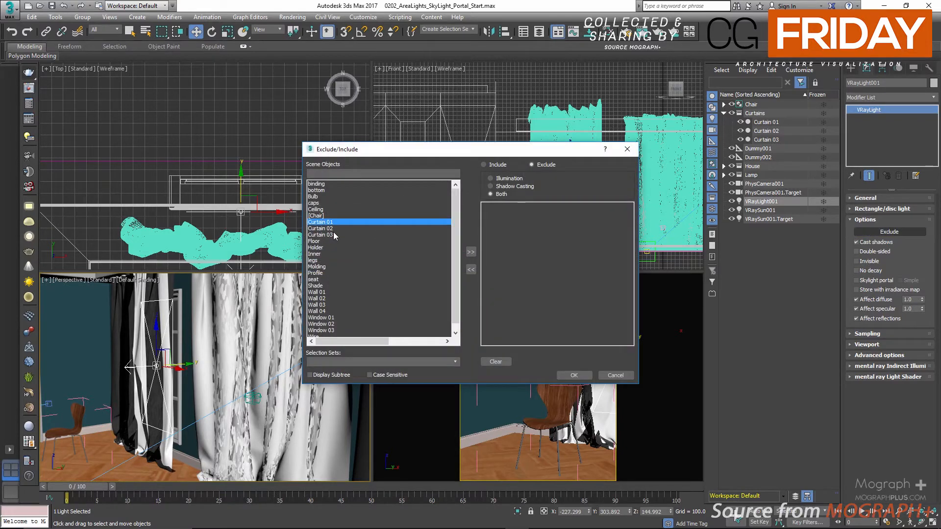
{"action": "left_click", "coordinate": [333, 234], "text": "shift"}
{"action": "left_click", "coordinate": [471, 252]}
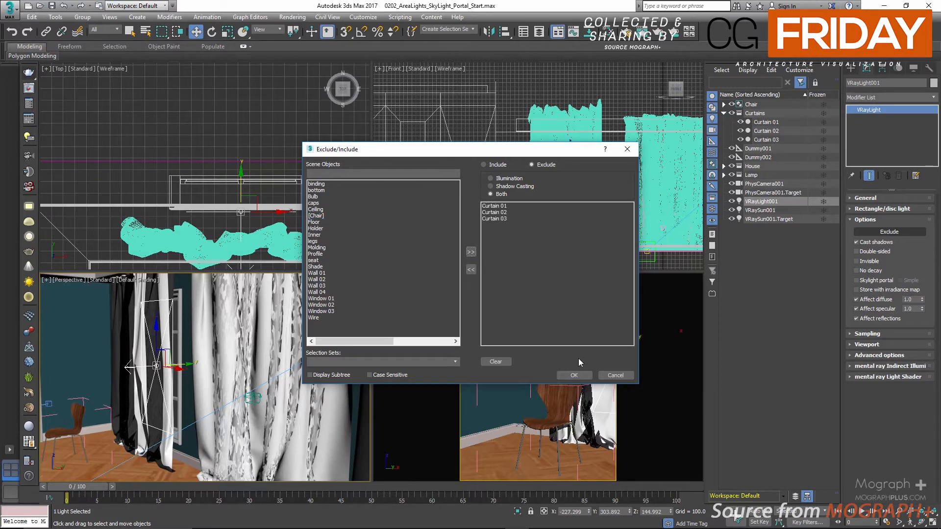
{"action": "left_click", "coordinate": [575, 376]}
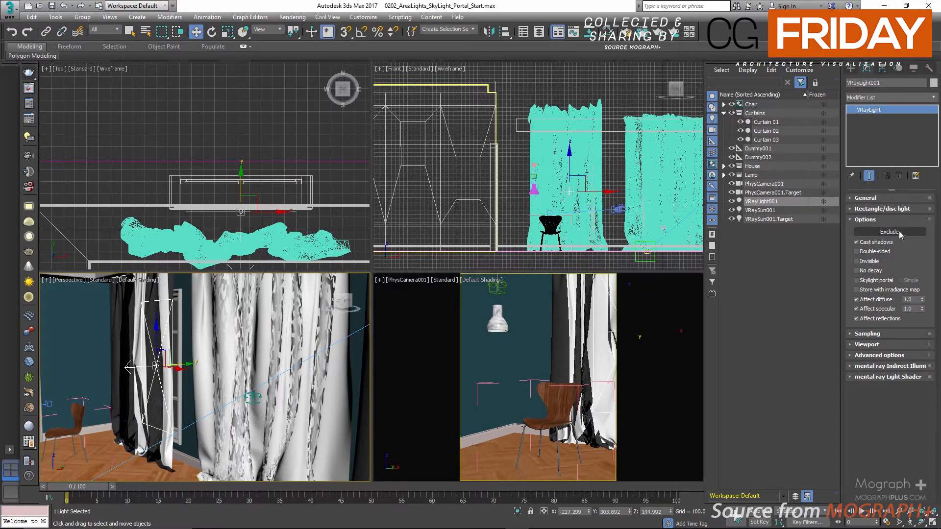
Turn on the Skylight portal option for VRayLight001 and show its general parameters
{"action": "left_click", "coordinate": [871, 281]}
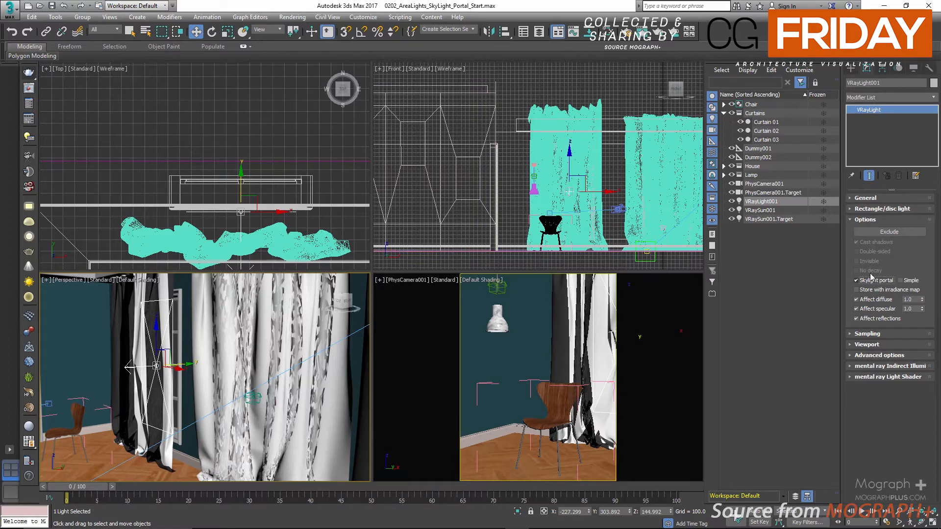
{"action": "left_click", "coordinate": [878, 199]}
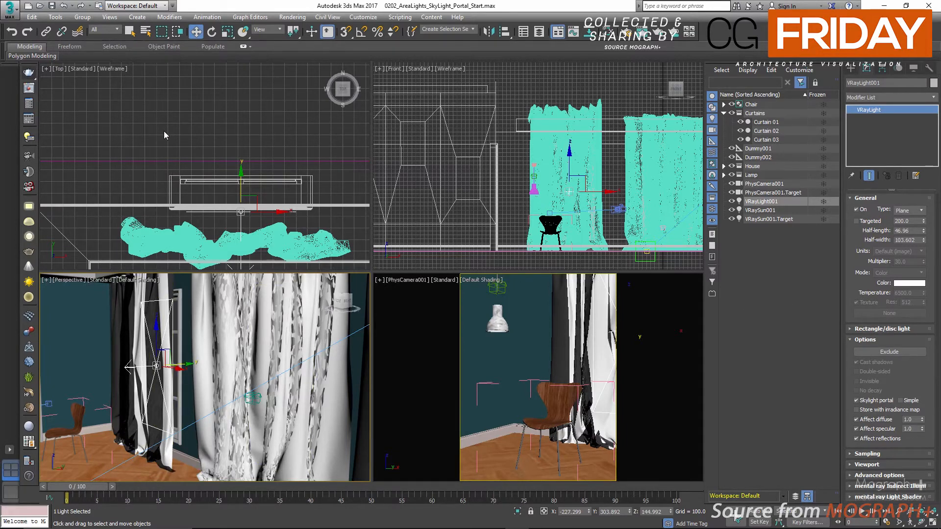
Clone VRayLight001 along X as two instances spaced about 240 units apart, aligning one copy with each of the other windows
{"action": "key", "text": "alt+w"}
{"action": "scroll", "coordinate": [309, 211], "scroll_direction": "up", "scroll_amount": 4}
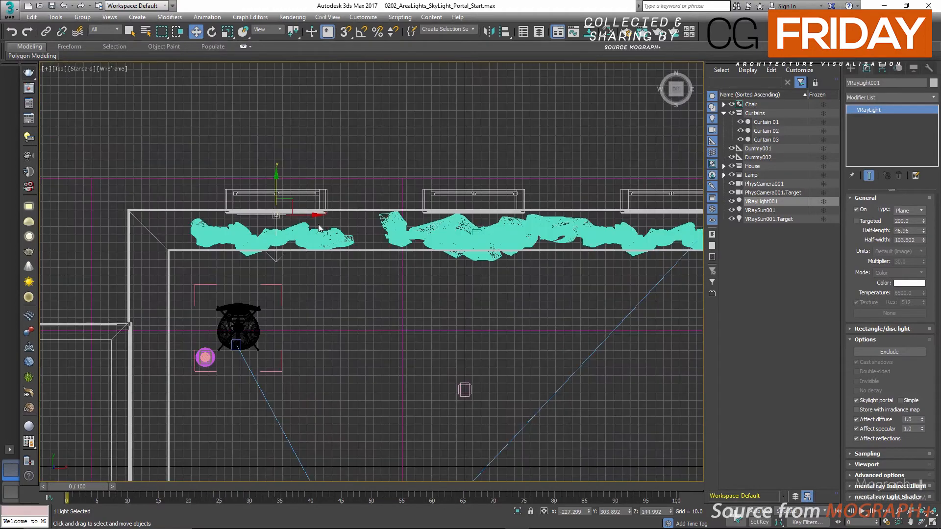
{"action": "mouse_move", "coordinate": [319, 226]}
{"action": "middle_mouse_down"}
{"action": "mouse_move", "coordinate": [249, 282]}
{"action": "mouse_move", "coordinate": [244, 265]}
{"action": "mouse_move", "coordinate": [212, 273]}
{"action": "middle_mouse_up"}
{"action": "scroll", "coordinate": [213, 269], "scroll_direction": "up", "scroll_amount": 2}
{"action": "left_click_drag", "start_coordinate": [223, 287], "coordinate": [602, 281], "text": "shift"}
{"action": "left_click", "coordinate": [456, 248]}
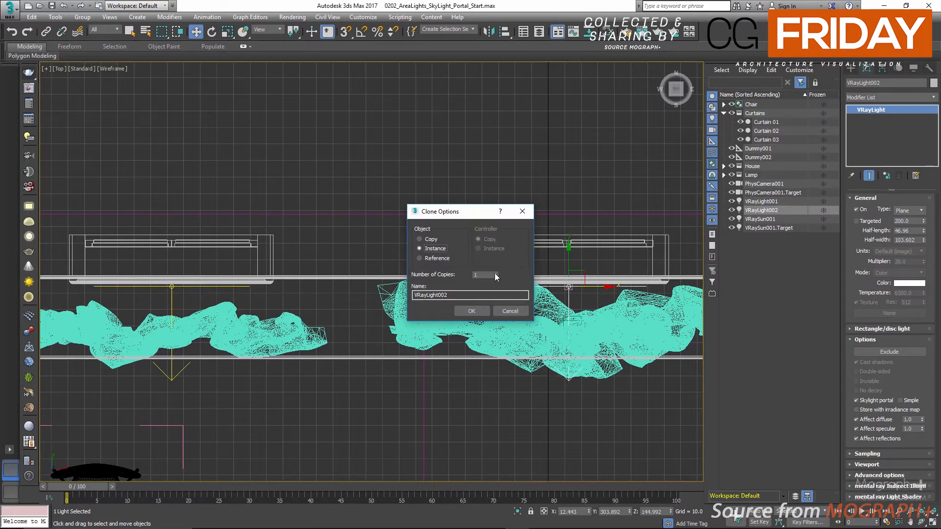
{"action": "left_click", "coordinate": [494, 274]}
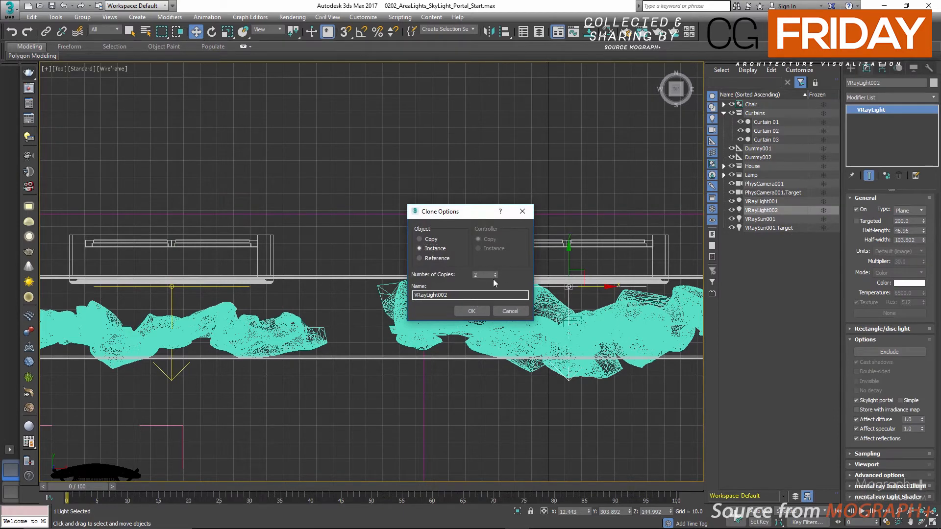
{"action": "left_click", "coordinate": [472, 310]}
{"action": "middle_click_drag", "start_coordinate": [499, 298], "coordinate": [322, 296]}
{"action": "scroll", "coordinate": [321, 296], "scroll_direction": "down", "scroll_amount": 2}
{"action": "middle_click_drag", "start_coordinate": [393, 294], "coordinate": [294, 283]}
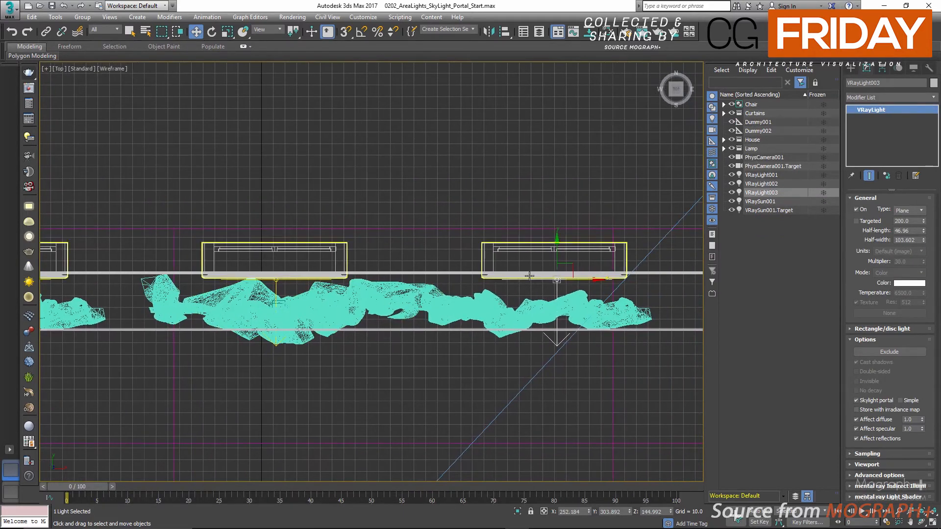
{"action": "middle_click_drag", "start_coordinate": [353, 267], "coordinate": [509, 251]}
{"action": "middle_click_drag", "start_coordinate": [281, 176], "coordinate": [299, 179]}
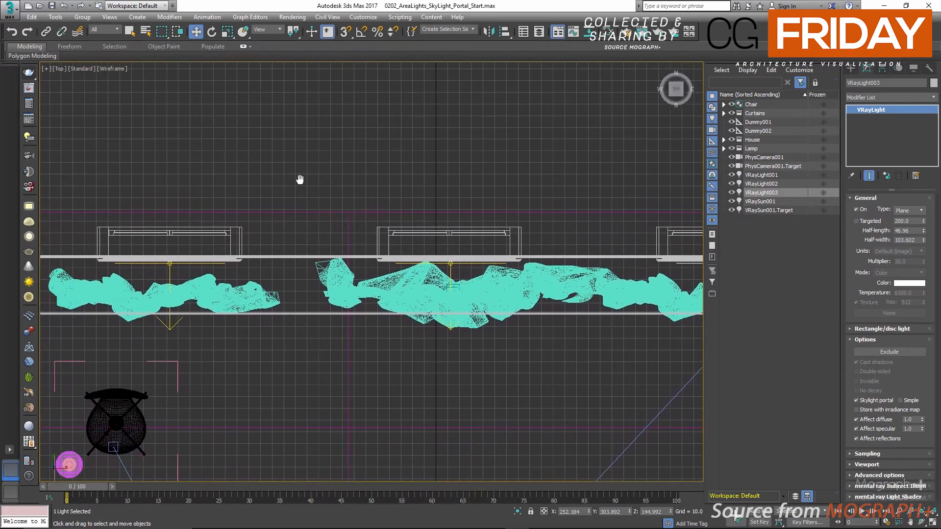
Fill the workspace with the PhysCamera001 view and compare the Skylight Portal and Only SunLight renders in the V-Ray frame buffer history
{"action": "key", "text": "alt+w"}
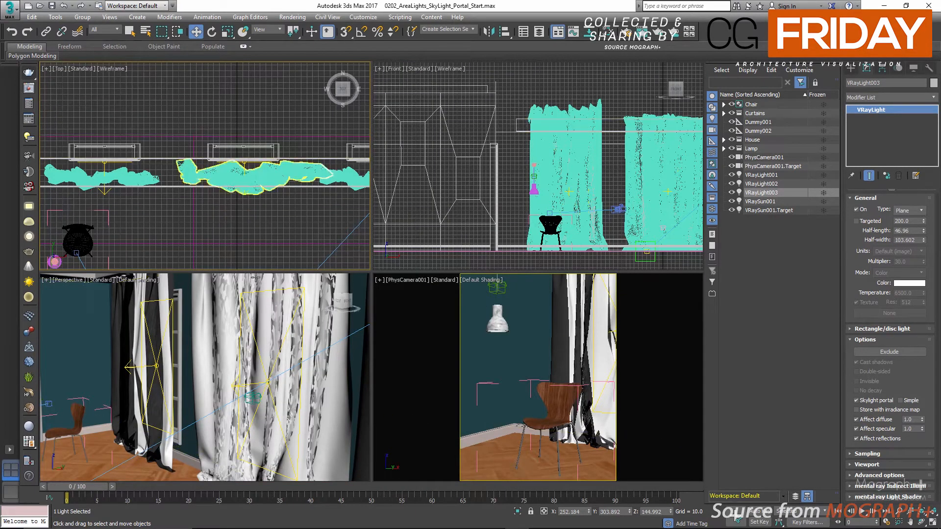
{"action": "key", "text": "alt+w"}
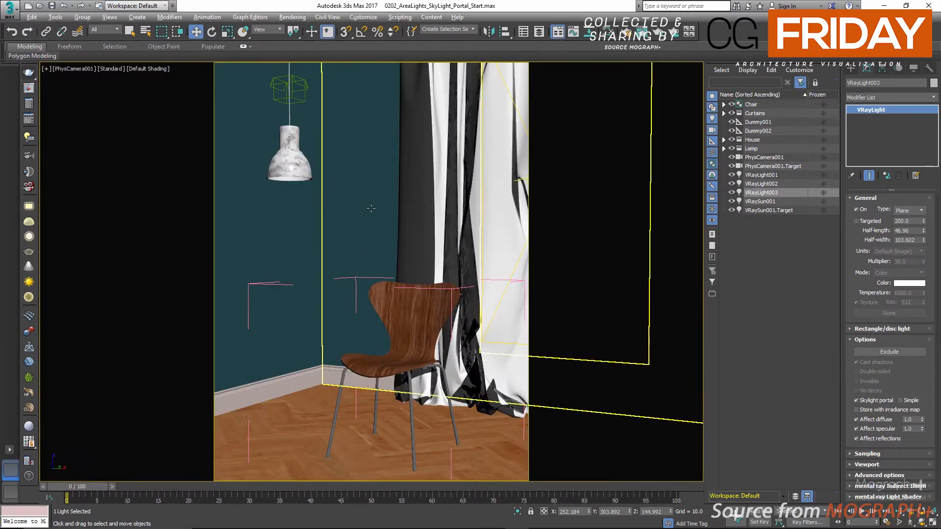
{"action": "left_click", "coordinate": [29, 88]}
{"action": "left_click_drag", "start_coordinate": [332, 129], "coordinate": [384, 83]}
{"action": "left_click", "coordinate": [277, 221]}
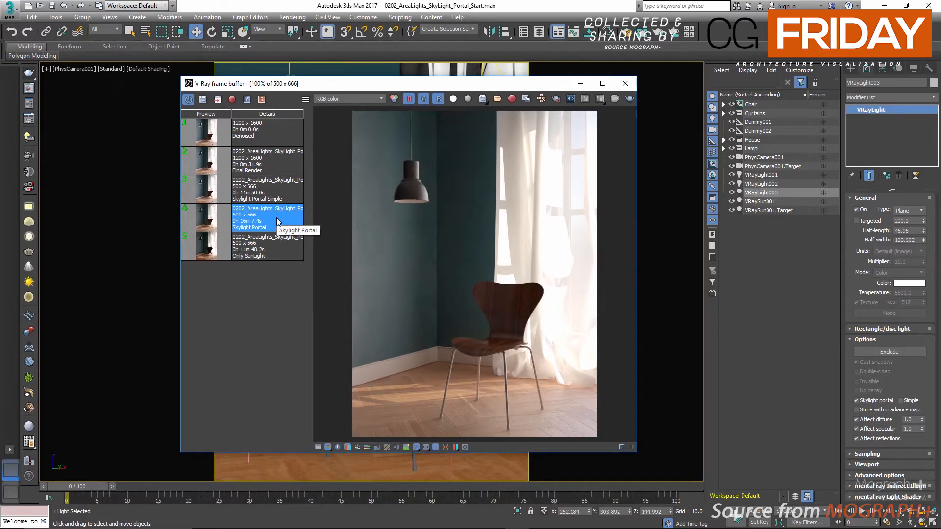
{"action": "left_click", "coordinate": [269, 249]}
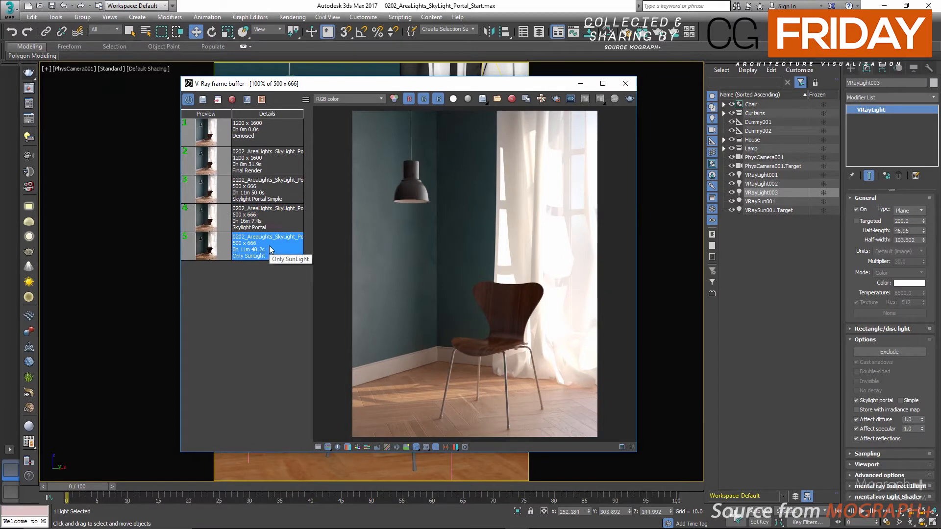
{"action": "left_click", "coordinate": [276, 219]}
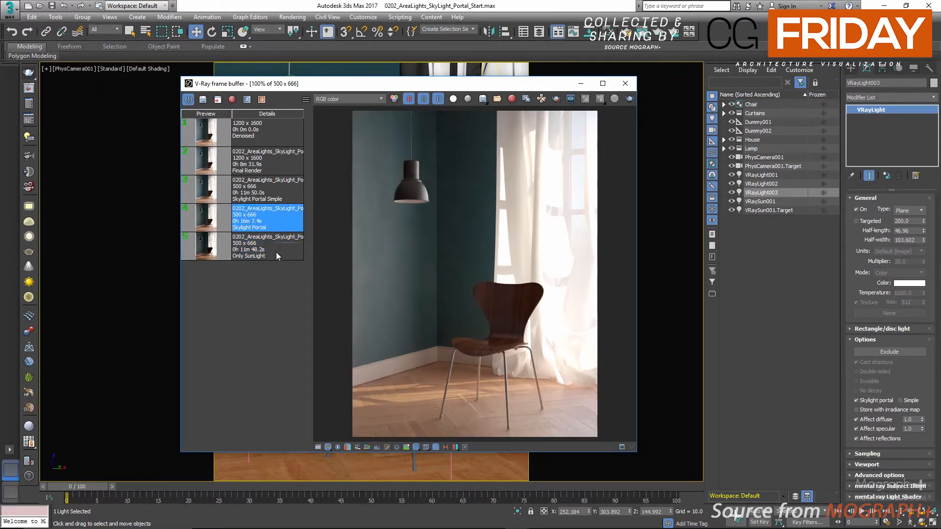
{"action": "left_click", "coordinate": [277, 252]}
{"action": "left_click", "coordinate": [279, 228]}
{"action": "left_click_drag", "start_coordinate": [534, 85], "coordinate": [482, 85]}
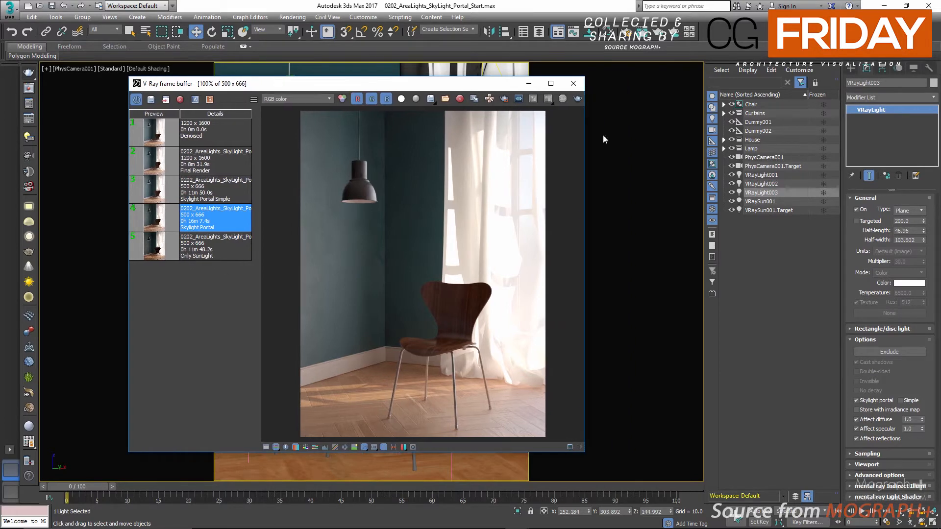
Enable the Simple option for the skylight portal on VRayLight001
{"action": "left_click", "coordinate": [776, 176]}
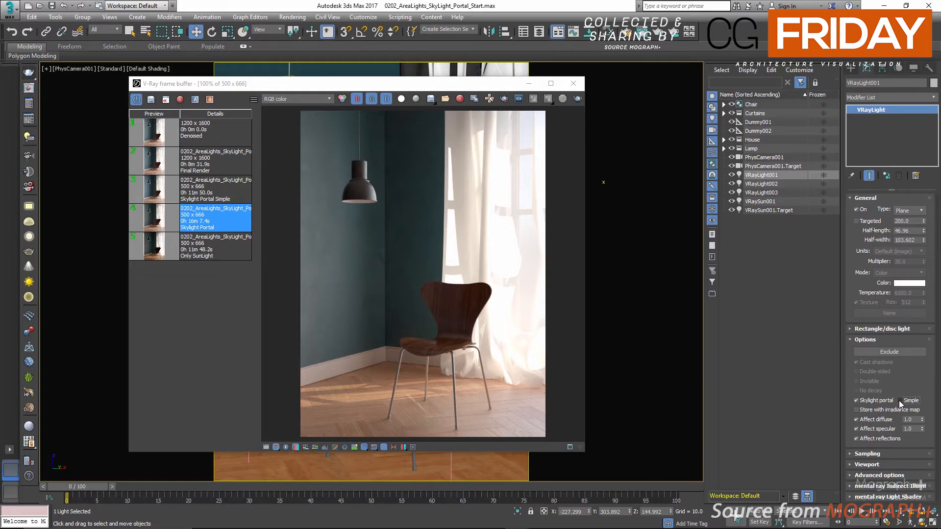
{"action": "left_click", "coordinate": [900, 400]}
{"action": "left_click_drag", "start_coordinate": [423, 83], "coordinate": [434, 84]}
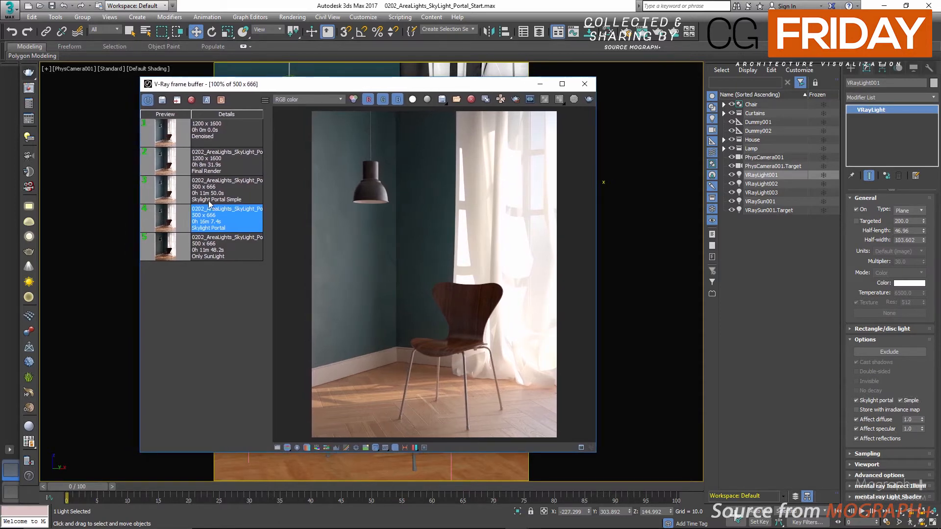
Compare the Skylight Portal Simple render with the Skylight Portal render in the frame buffer history
{"action": "double_click", "coordinate": [227, 194]}
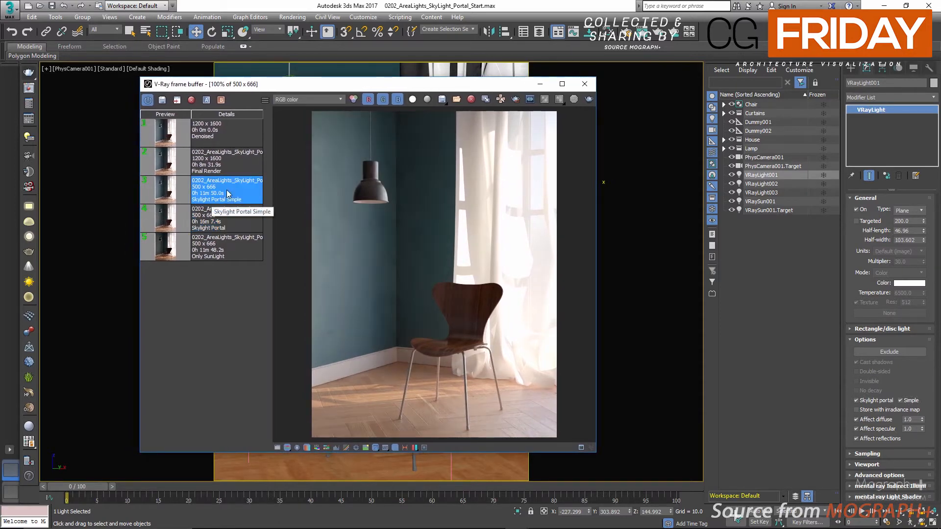
{"action": "double_click", "coordinate": [207, 221]}
{"action": "left_click", "coordinate": [222, 193]}
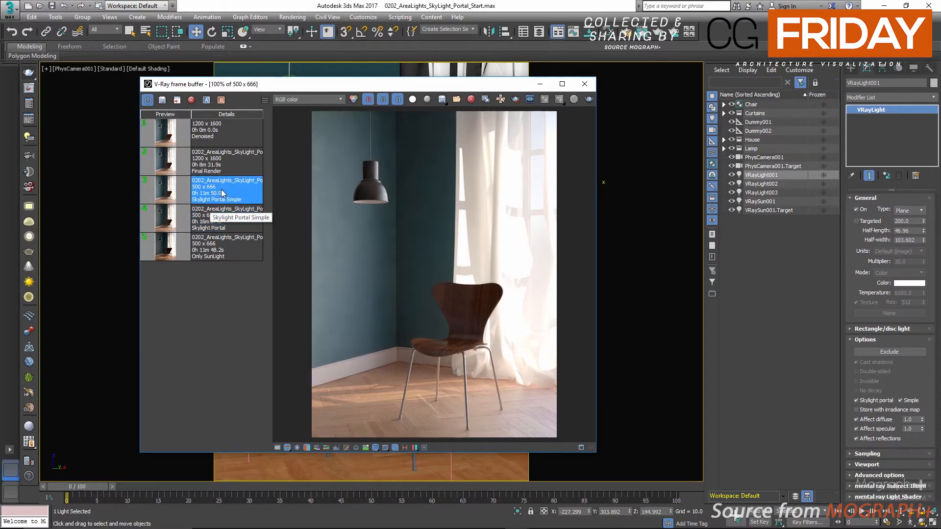
{"action": "double_click", "coordinate": [223, 212]}
{"action": "double_click", "coordinate": [226, 199]}
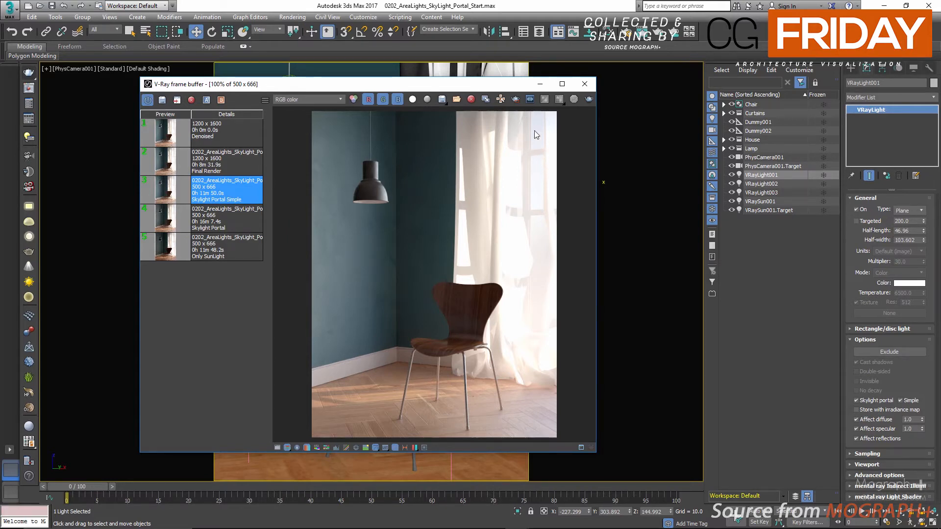
Set the render output size to 1200 wide by 1600 high in Render Setup
{"action": "left_click", "coordinate": [34, 104]}
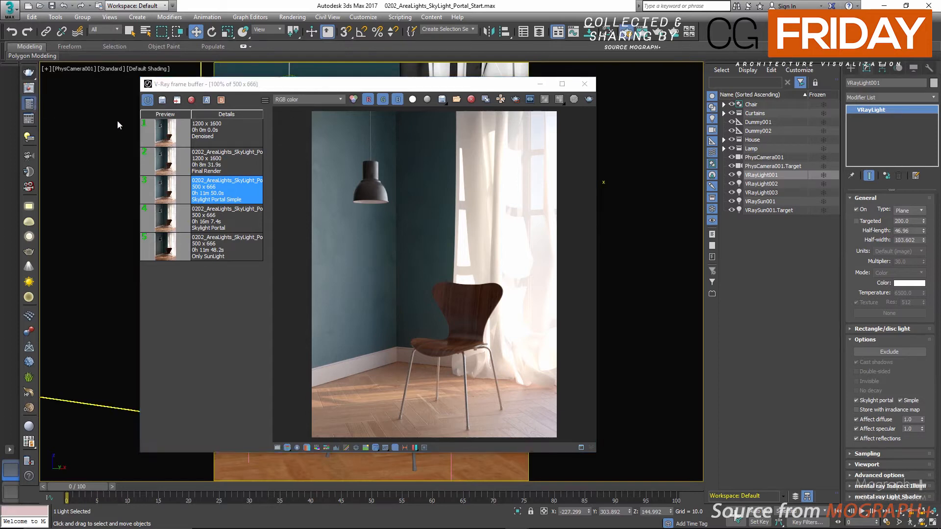
{"action": "key", "text": "F10"}
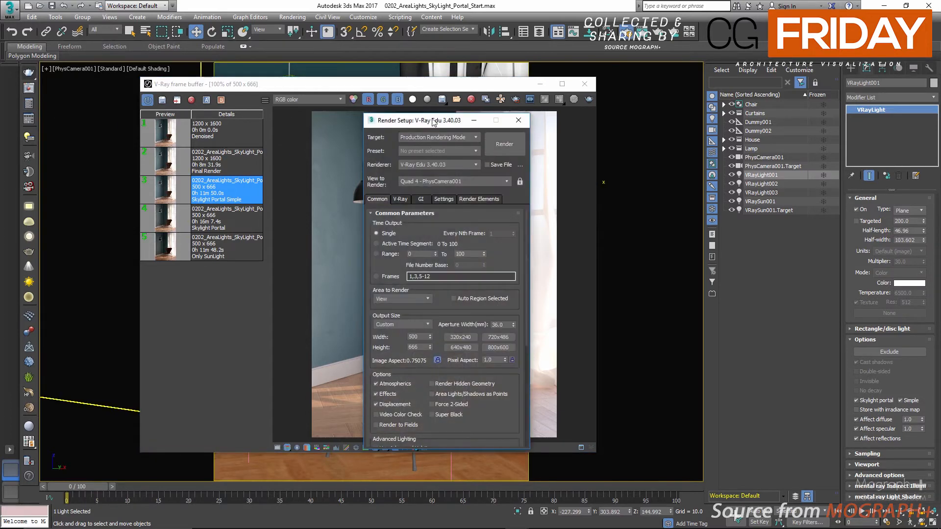
{"action": "left_click", "coordinate": [441, 311]}
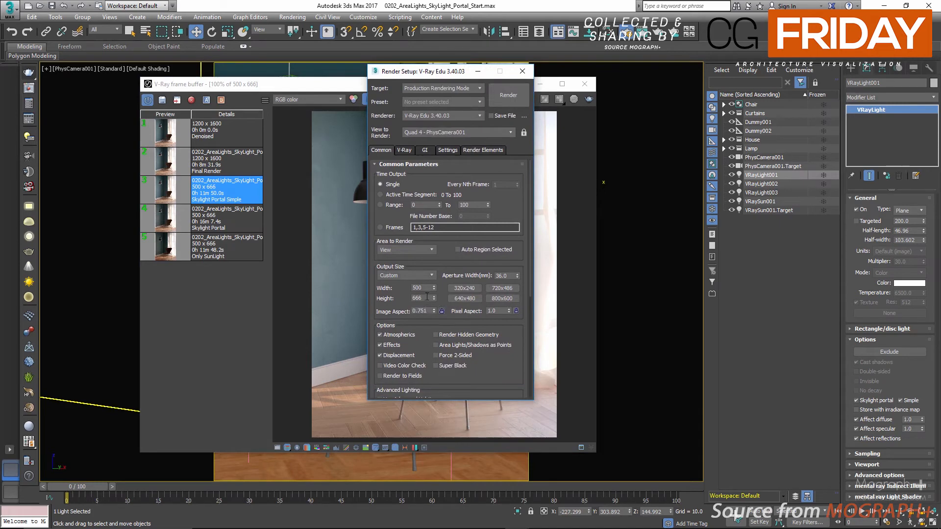
{"action": "double_click", "coordinate": [422, 288]}
{"action": "type", "text": "12"}
{"action": "double_click", "coordinate": [424, 298]}
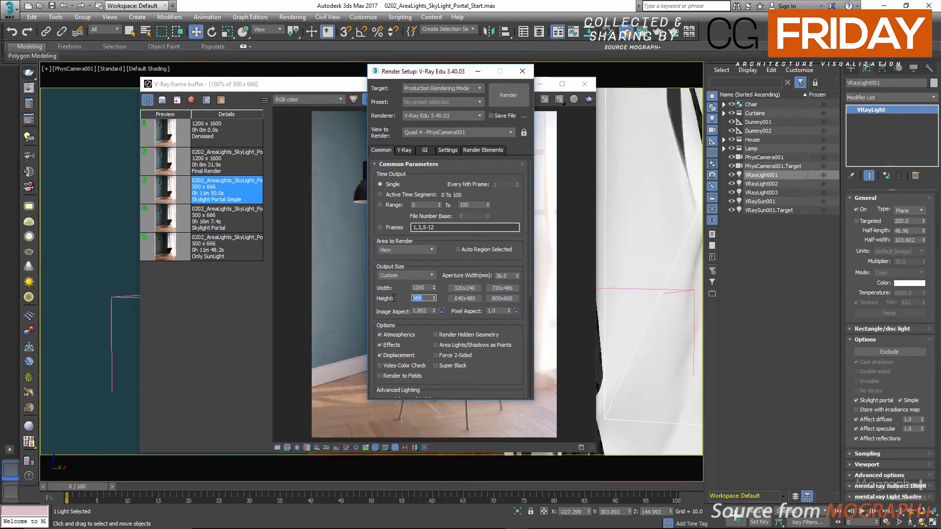
{"action": "type", "text": "600"}
{"action": "double_click", "coordinate": [423, 299]}
{"action": "type", "text": "1600"}
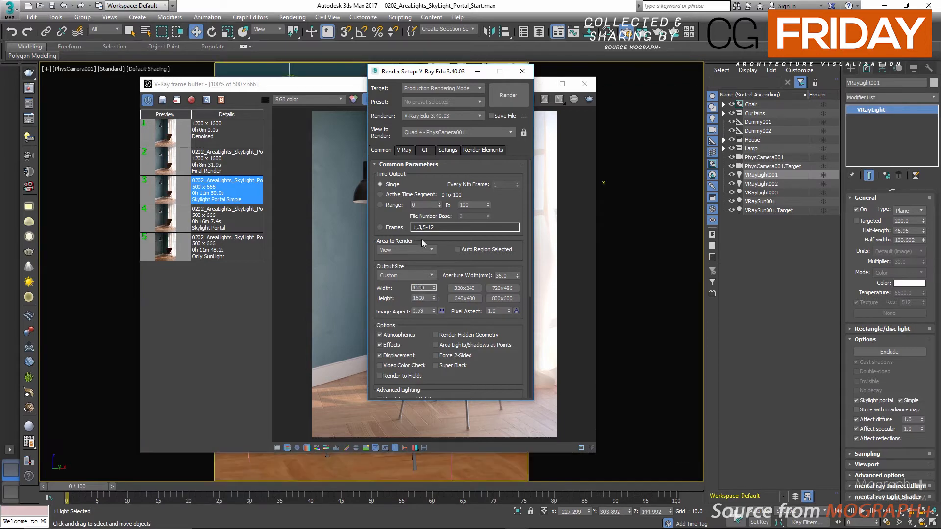
Set the bucket image sampler's max subdivs to 50 and its noise threshold to 0.007
{"action": "left_click", "coordinate": [405, 151]}
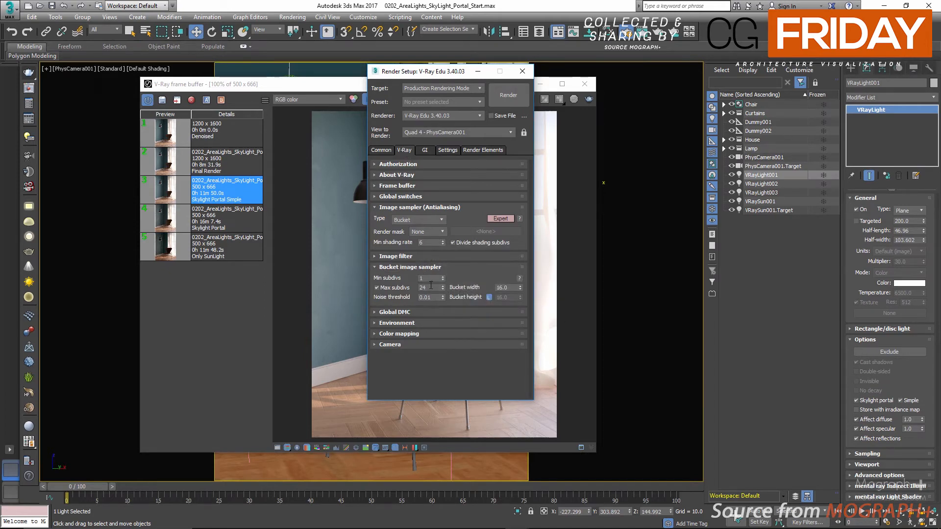
{"action": "left_click_drag", "start_coordinate": [430, 288], "coordinate": [405, 290]}
{"action": "type", "text": "50"}
{"action": "left_click", "coordinate": [436, 297]}
{"action": "type", "text": "07"}
{"action": "double_click", "coordinate": [429, 289]}
{"action": "left_click", "coordinate": [434, 297]}
Set the Global DMC noise threshold to 0.007
{"action": "left_click", "coordinate": [445, 313]}
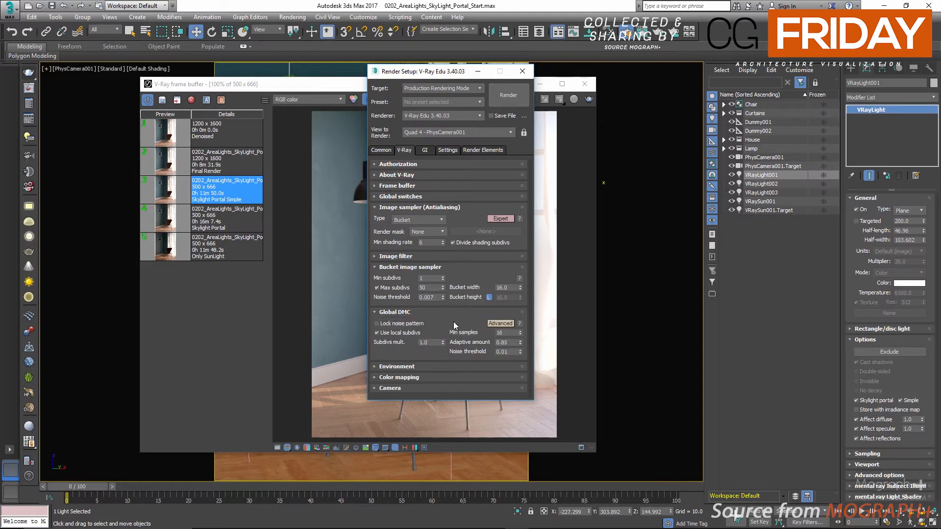
{"action": "left_click", "coordinate": [511, 353]}
{"action": "type", "text": "0.007"}
{"action": "key", "text": "Return"}
{"action": "left_click", "coordinate": [506, 342]}
Change the irradiance map's preset, set its subdivs to 80 and adjust its interpolation samples
{"action": "left_click", "coordinate": [424, 150]}
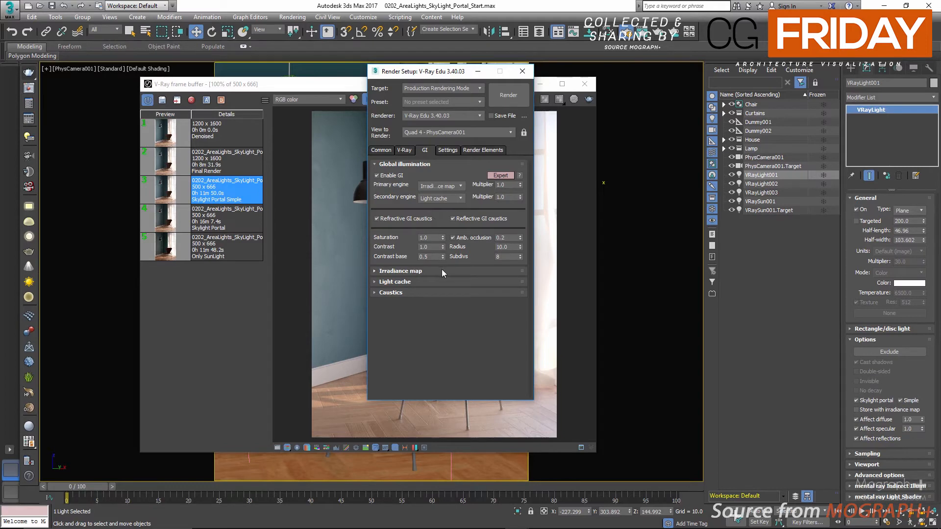
{"action": "left_click", "coordinate": [442, 270]}
{"action": "scroll", "coordinate": [441, 240], "scroll_direction": "down", "scroll_amount": 5}
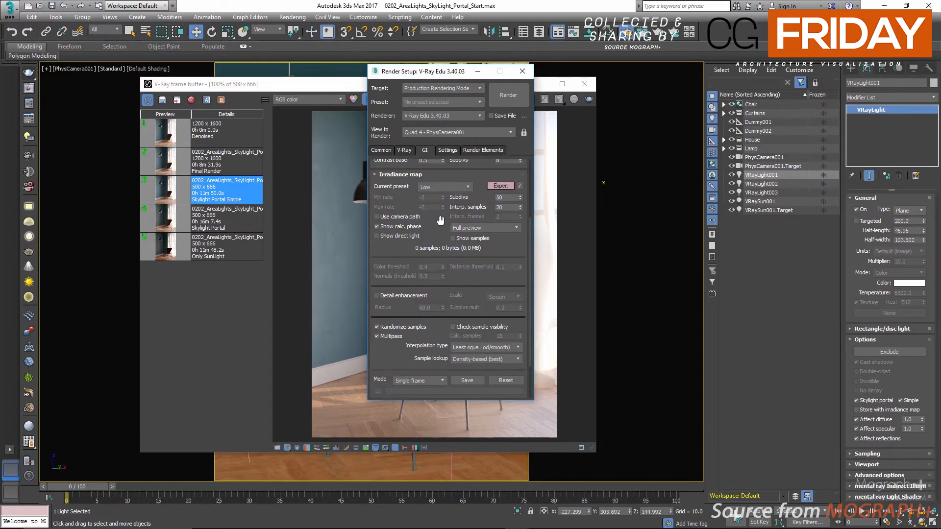
{"action": "left_click", "coordinate": [442, 187]}
{"action": "left_click", "coordinate": [443, 215]}
{"action": "double_click", "coordinate": [502, 197]}
{"action": "type", "text": "80"}
{"action": "key", "text": "Return"}
{"action": "double_click", "coordinate": [507, 207]}
{"action": "type", "text": "2"}
{"action": "key", "text": "Return"}
{"action": "left_click", "coordinate": [424, 174]}
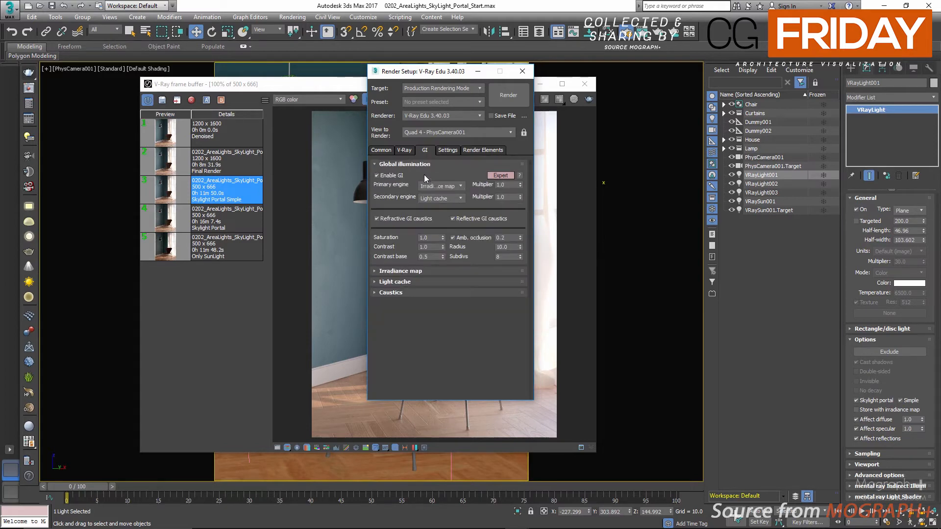
Set the light cache subdivs to 1200
{"action": "left_click", "coordinate": [415, 280]}
{"action": "double_click", "coordinate": [424, 227]}
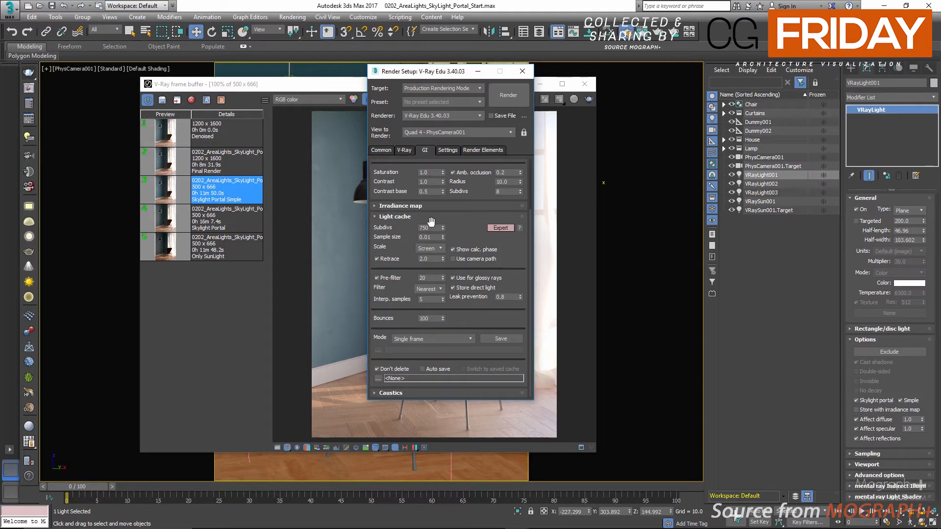
{"action": "type", "text": "1200"}
Add a VRayDenoiser render element and set its preset to Mild
{"action": "left_click", "coordinate": [469, 151]}
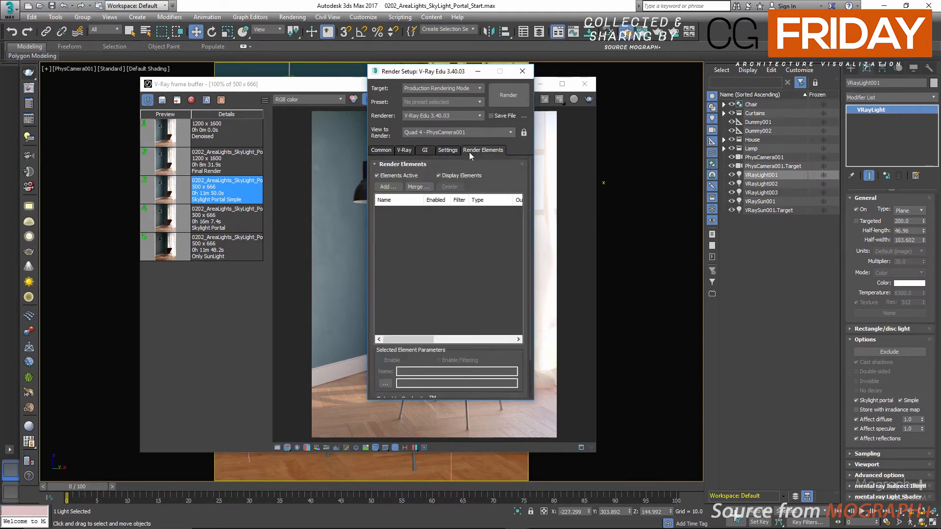
{"action": "left_click", "coordinate": [387, 187]}
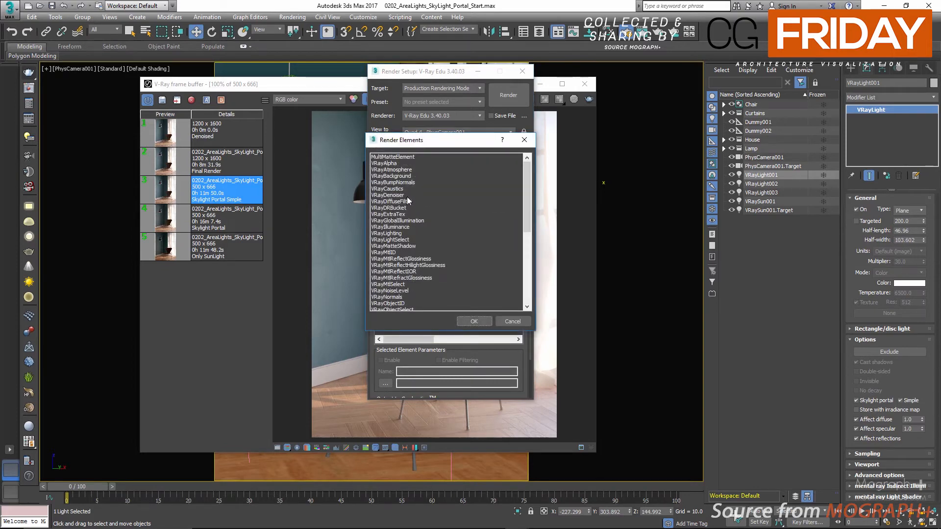
{"action": "double_click", "coordinate": [407, 196]}
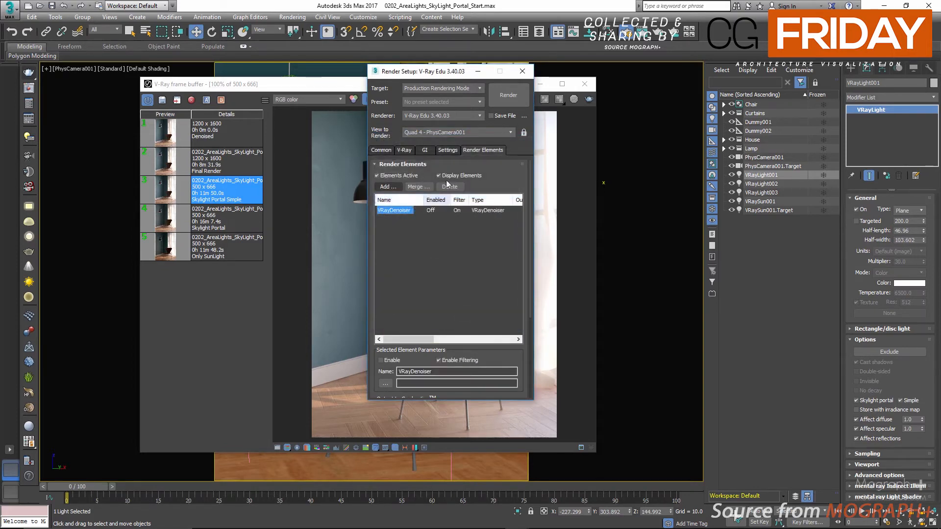
{"action": "left_click", "coordinate": [431, 165]}
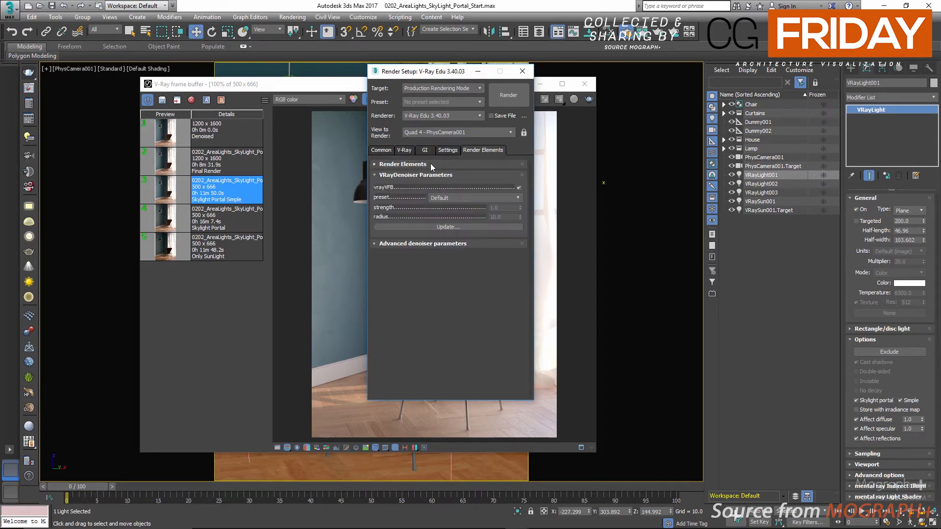
{"action": "left_click", "coordinate": [463, 198]}
{"action": "left_click", "coordinate": [462, 206]}
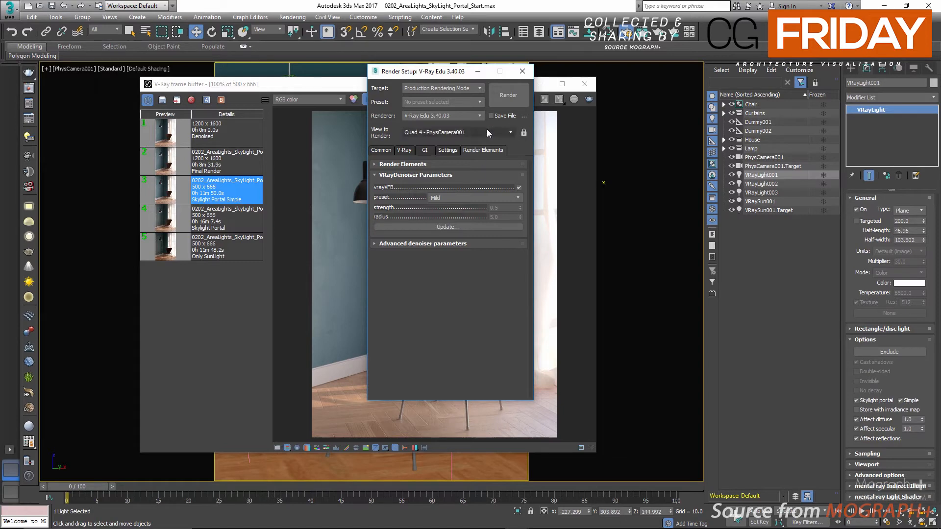
Start rendering the PhysCamera001 view and stop the render while the light cache is being built
{"action": "left_click", "coordinate": [504, 102]}
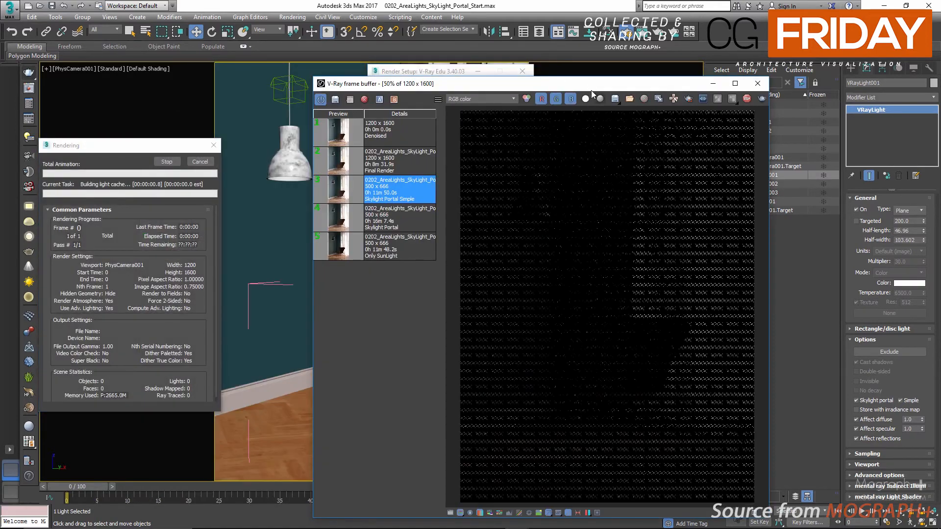
{"action": "left_click_drag", "start_coordinate": [591, 90], "coordinate": [504, 65]}
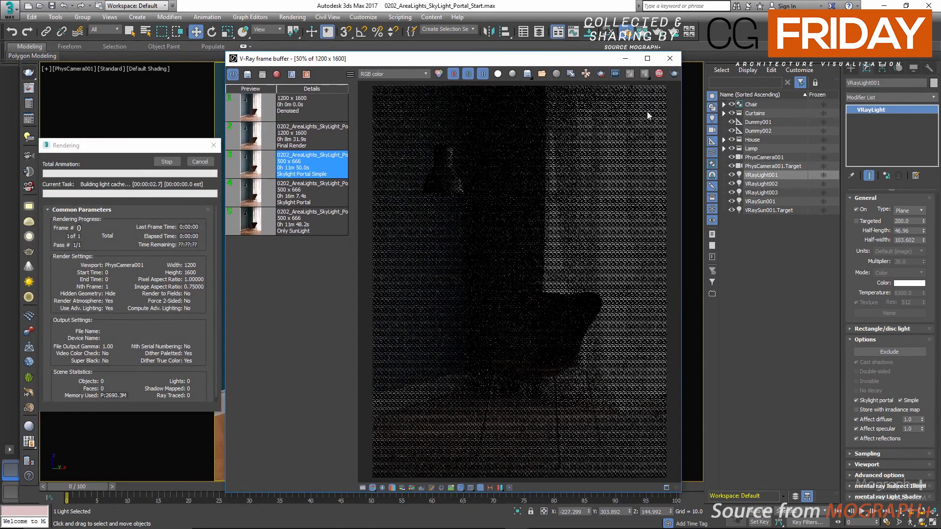
{"action": "left_click", "coordinate": [659, 78]}
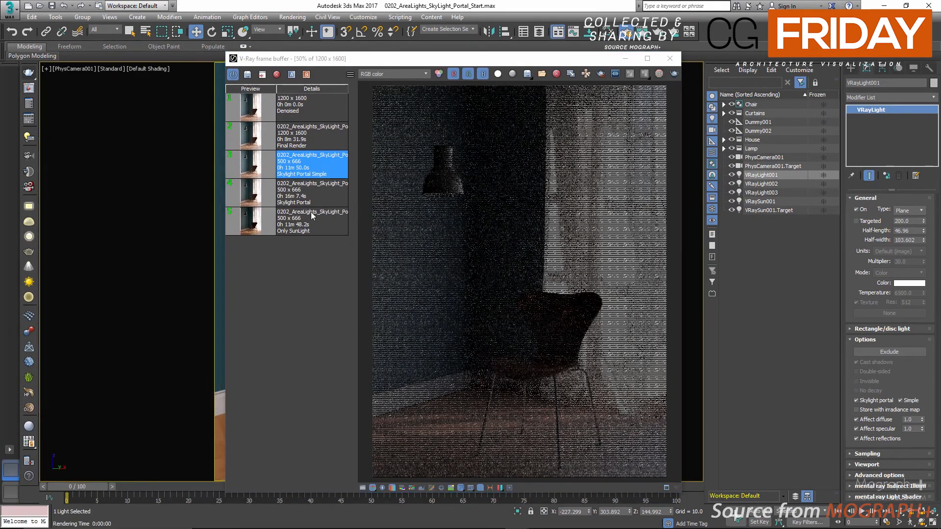
Load the saved Final Render from the frame buffer history to inspect it
{"action": "left_click", "coordinate": [260, 133]}
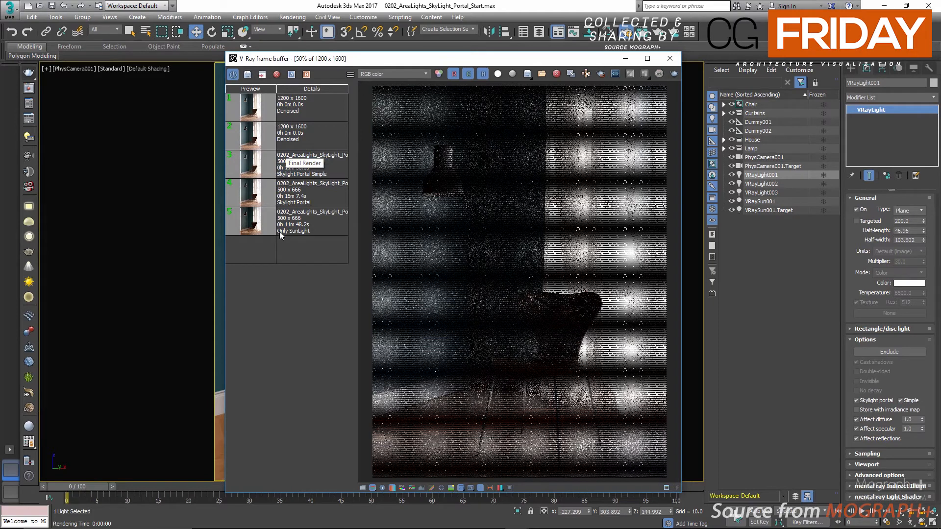
Examine the upper and lower parts of the saved Final Render at 100% zoom in the maximized frame buffer
{"action": "left_click", "coordinate": [646, 58]}
{"action": "double_click", "coordinate": [542, 223]}
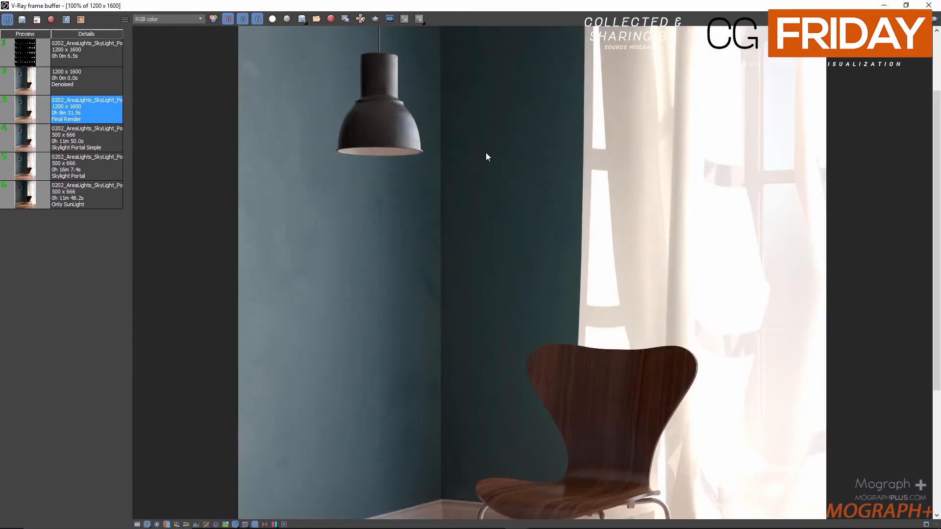
{"action": "middle_click_drag", "start_coordinate": [486, 157], "coordinate": [473, 296]}
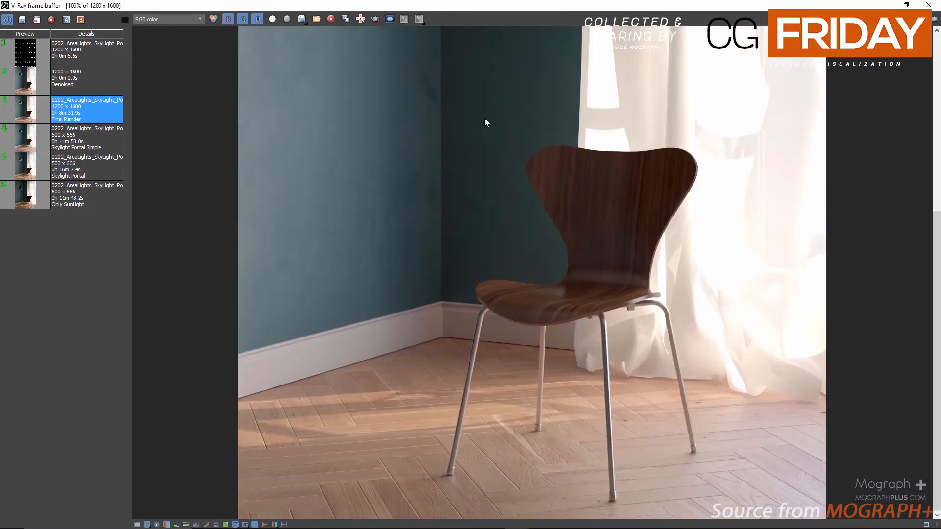
{"action": "middle_click_drag", "start_coordinate": [465, 131], "coordinate": [459, 322]}
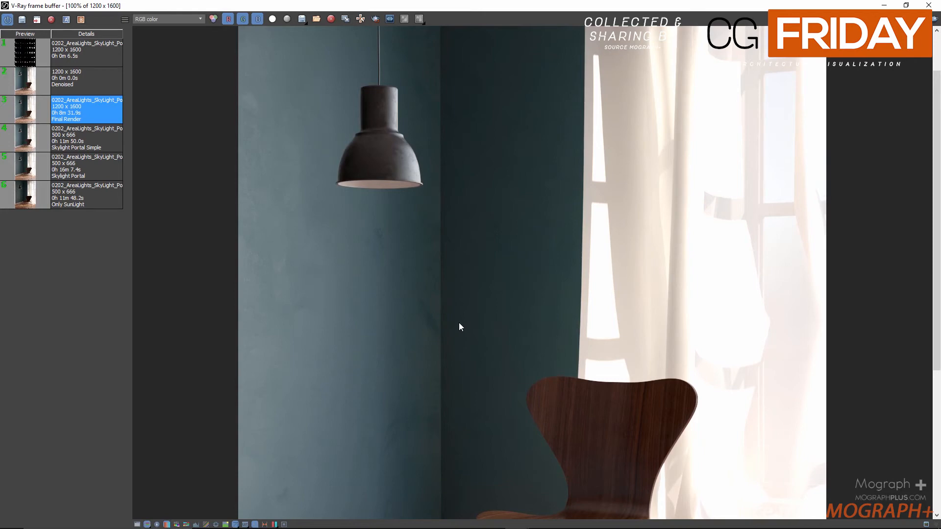
{"action": "middle_click_drag", "start_coordinate": [455, 319], "coordinate": [444, 300]}
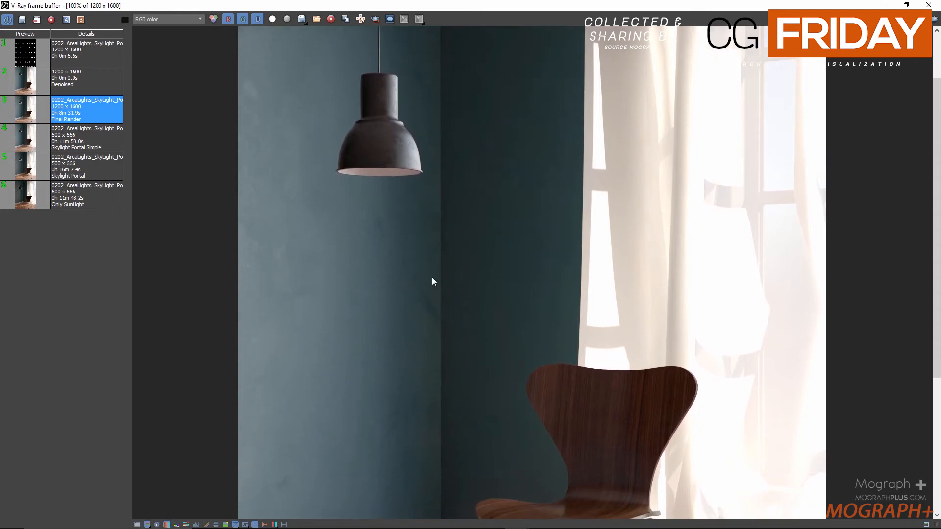
Compare the Denoised history image with the Final Render, looking at both the full frame and close-up details
{"action": "left_click", "coordinate": [71, 72]}
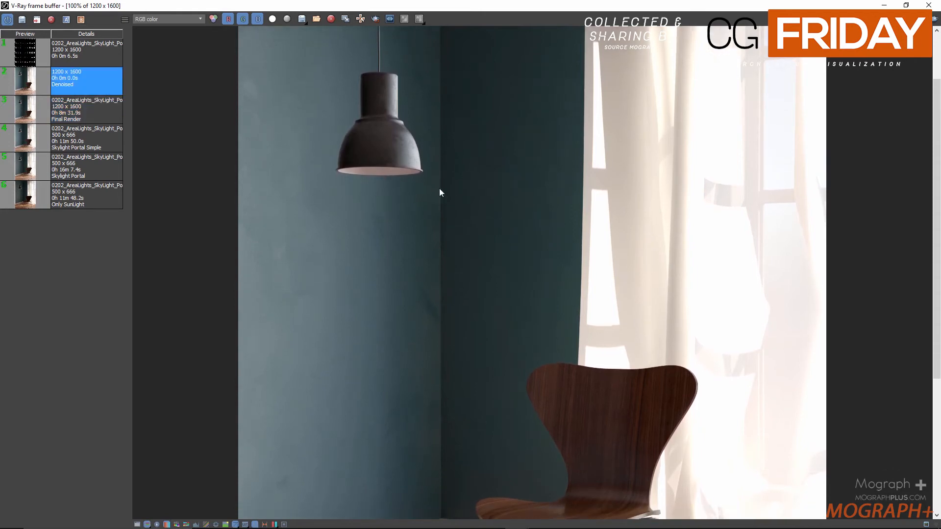
{"action": "middle_click_drag", "start_coordinate": [440, 192], "coordinate": [450, 77]}
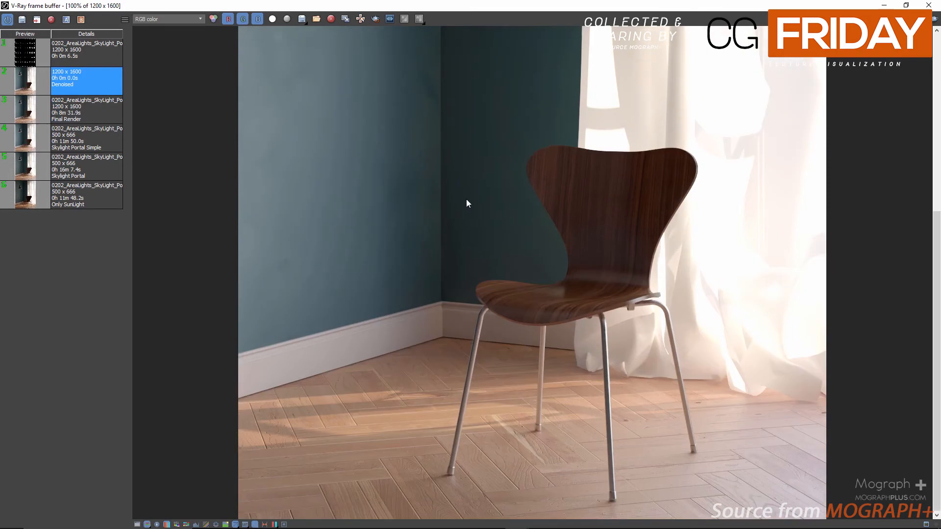
{"action": "scroll", "coordinate": [464, 191], "scroll_direction": "down", "scroll_amount": 2}
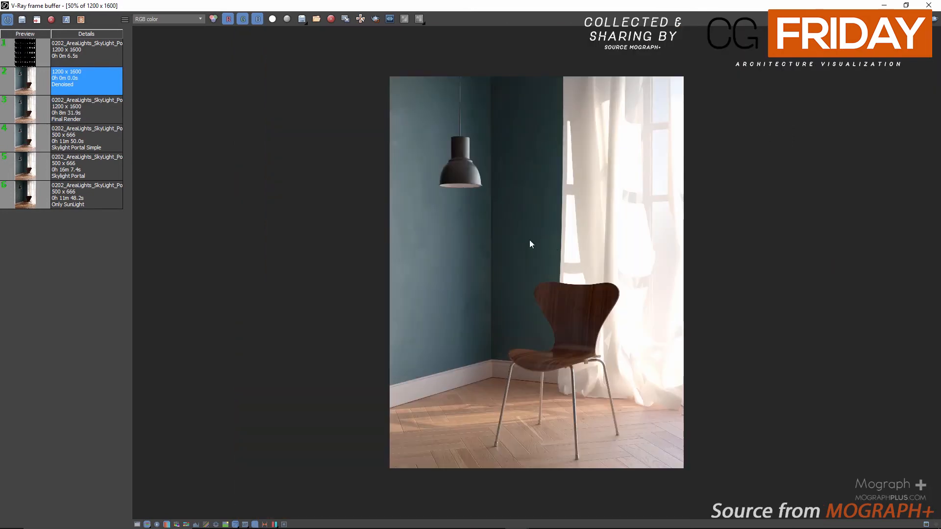
{"action": "left_click", "coordinate": [28, 110]}
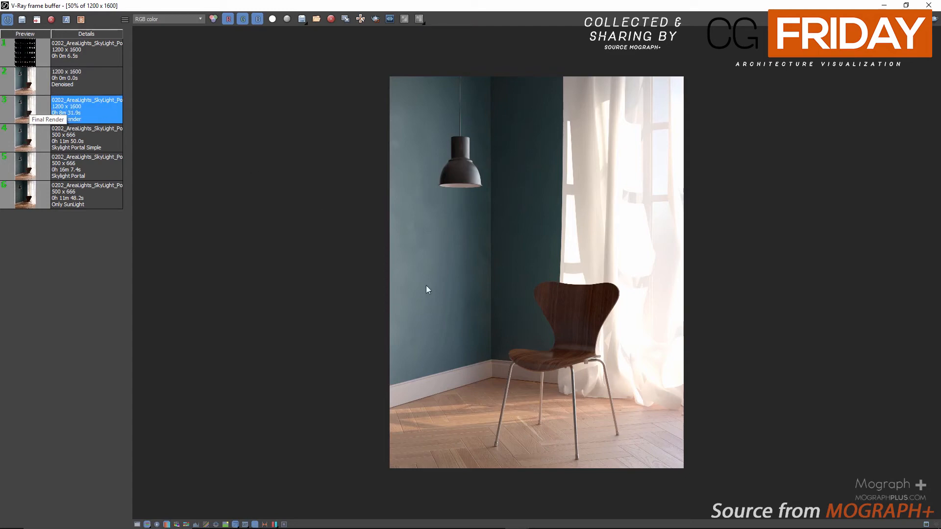
{"action": "scroll", "coordinate": [437, 299], "scroll_direction": "up", "scroll_amount": 2}
{"action": "middle_click_drag", "start_coordinate": [483, 164], "coordinate": [448, 325]}
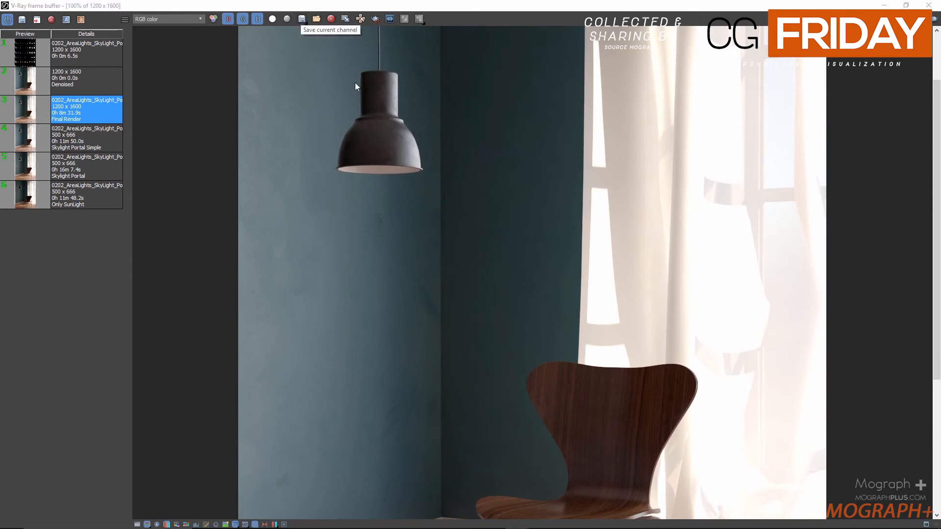
Start saving the current channel of the Final Render to the Final Renders folder with automatic gamma
{"action": "left_click", "coordinate": [302, 18]}
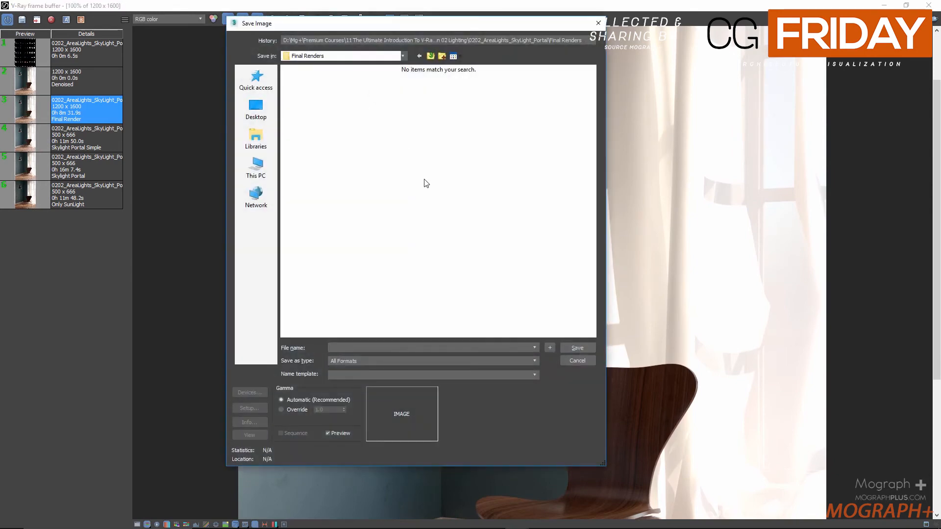
{"action": "left_click", "coordinate": [402, 56]}
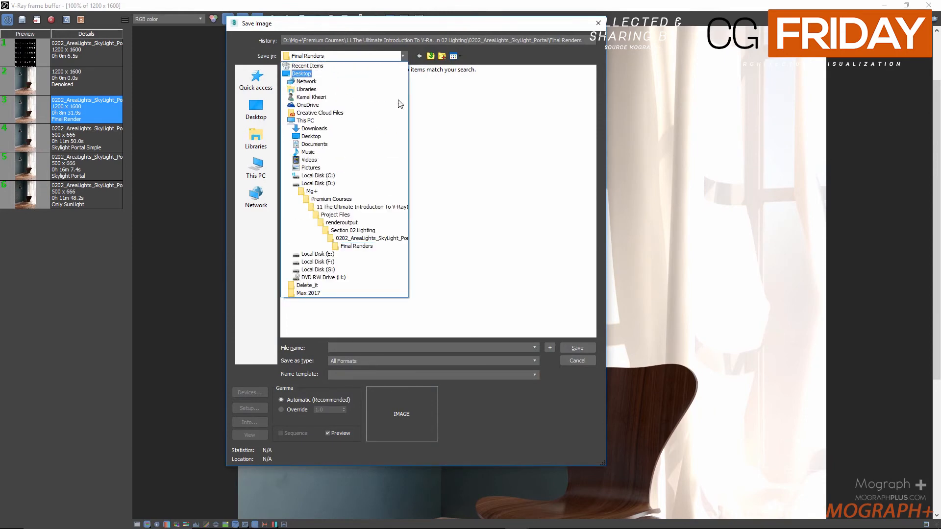
{"action": "left_click", "coordinate": [390, 246]}
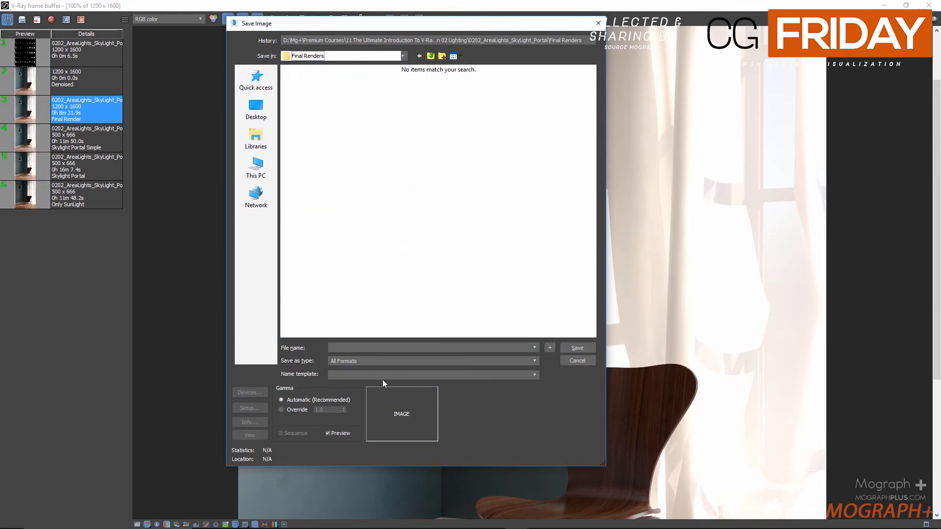
{"action": "left_click", "coordinate": [286, 411]}
{"action": "type", "text": "2.2"}
{"action": "left_click", "coordinate": [313, 399]}
Save the render as the OpenEXR file 0202_AreaLights_SkyLight_Portal in Half Float (16 bits/Channel) RGBA format
{"action": "left_click", "coordinate": [355, 360]}
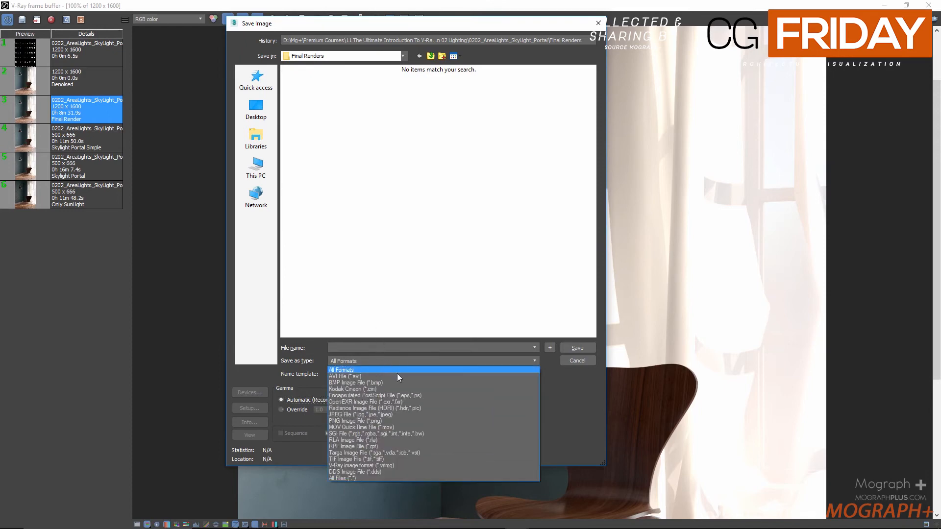
{"action": "left_click", "coordinate": [417, 402]}
{"action": "left_click", "coordinate": [381, 349]}
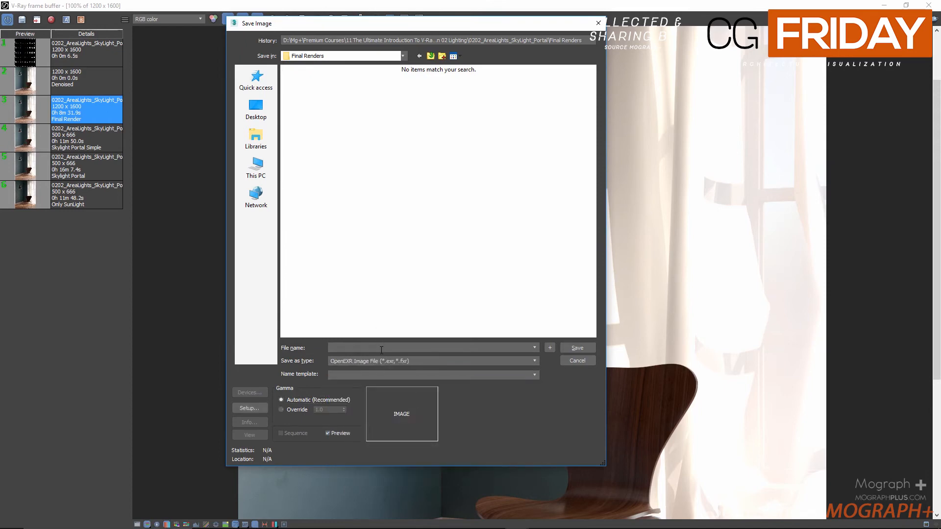
{"action": "type", "text": "0202_AreaLights_SkyLight_Portal"}
{"action": "left_click", "coordinate": [581, 347]}
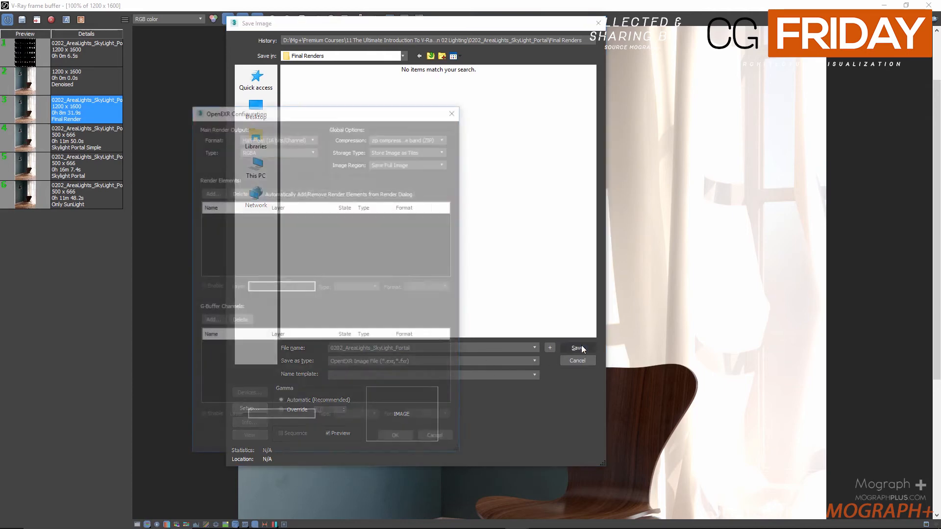
{"action": "left_click", "coordinate": [397, 440]}
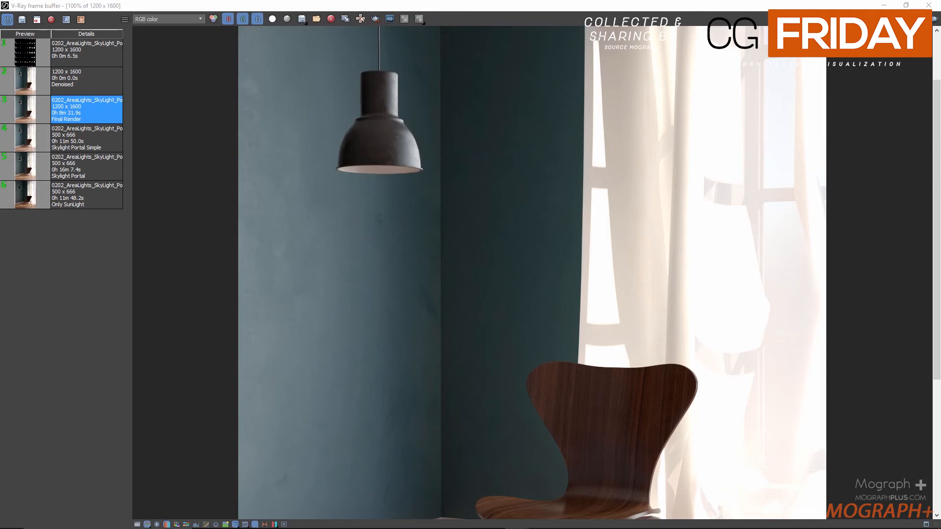
{"action": "scroll", "coordinate": [522, 200], "scroll_direction": "down", "scroll_amount": 2}
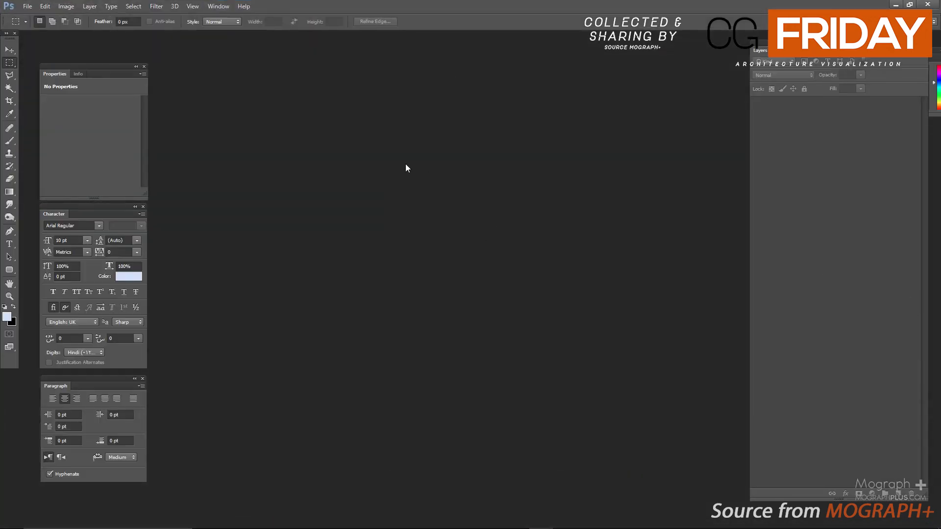
Switch to Photoshop and open 0202_AreaLights_SkyLight_Portal.exr, reading its alpha data as an alpha channel
{"action": "key", "text": "ctrl+o"}
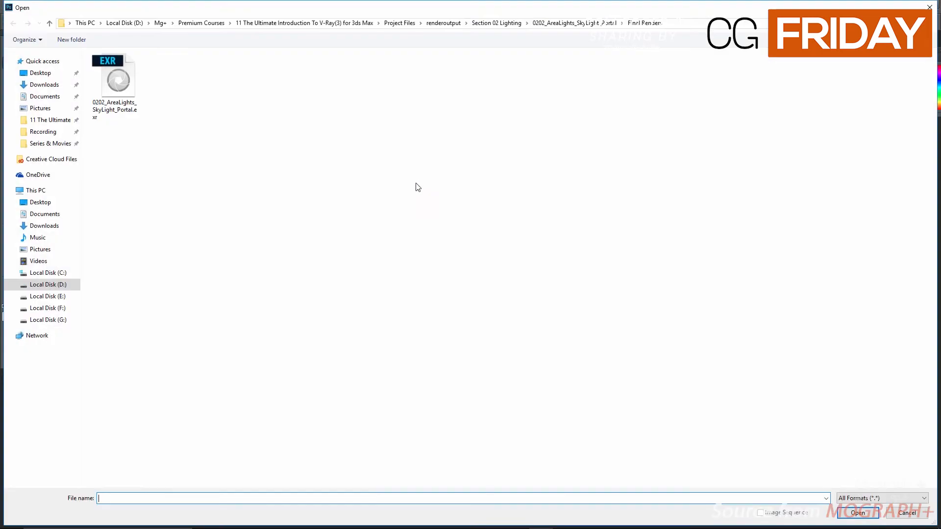
{"action": "left_click", "coordinate": [117, 86]}
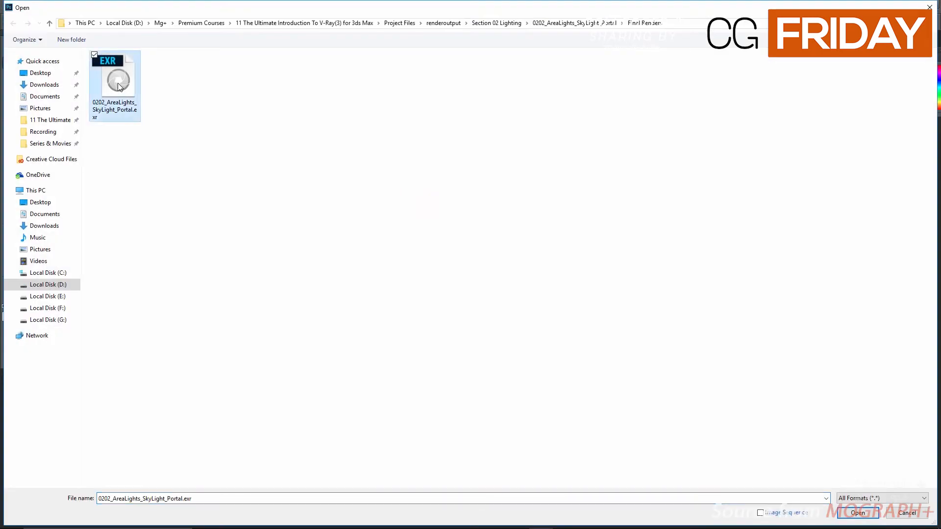
{"action": "double_click", "coordinate": [117, 86]}
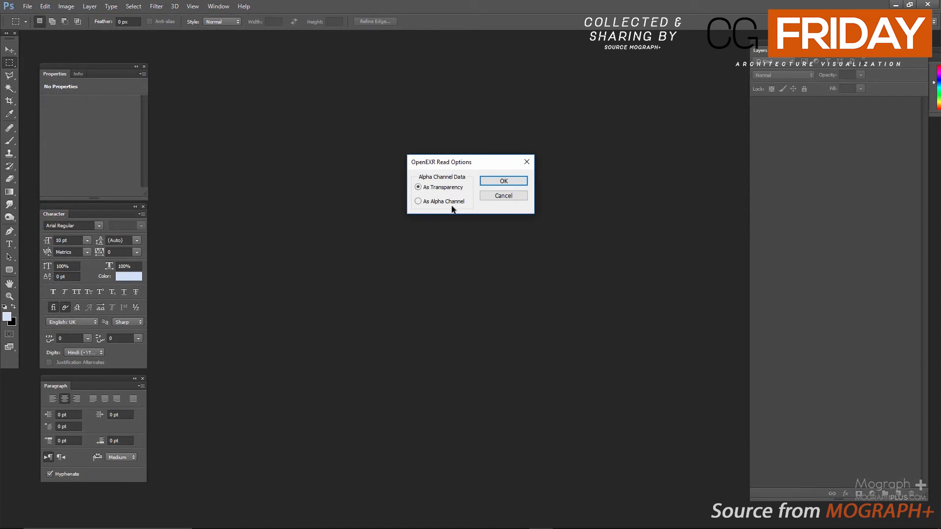
{"action": "left_click_drag", "start_coordinate": [464, 166], "coordinate": [461, 186]}
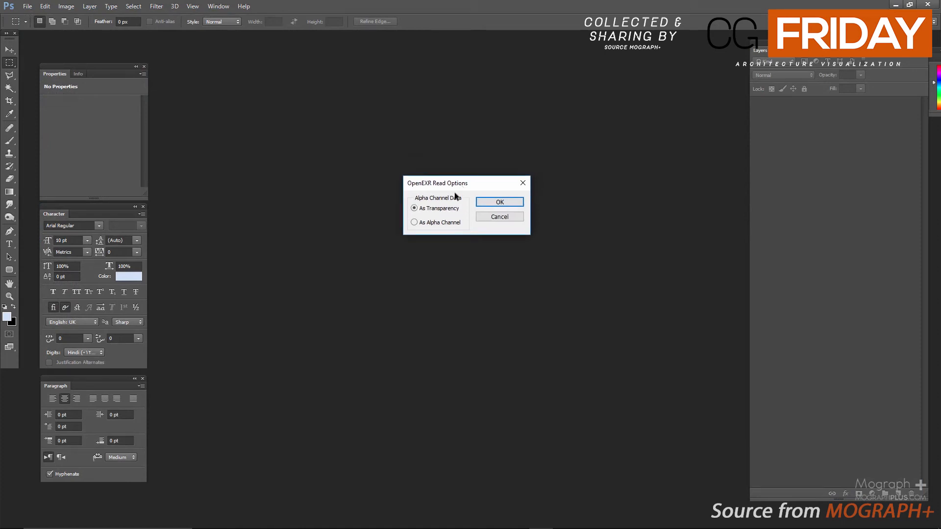
{"action": "left_click", "coordinate": [430, 224]}
{"action": "left_click", "coordinate": [498, 202]}
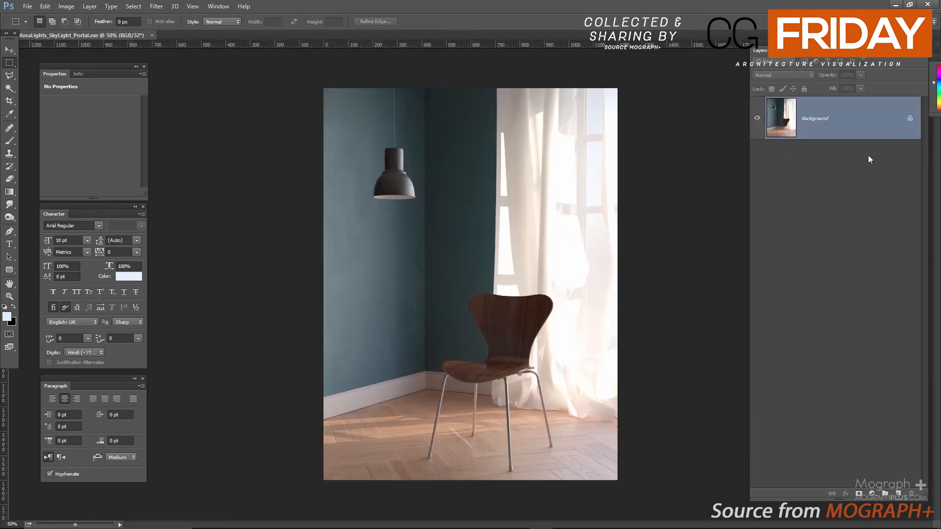
Convert the Background into a regular layer and reduce the document to 16 bits per channel without merging
{"action": "double_click", "coordinate": [868, 123]}
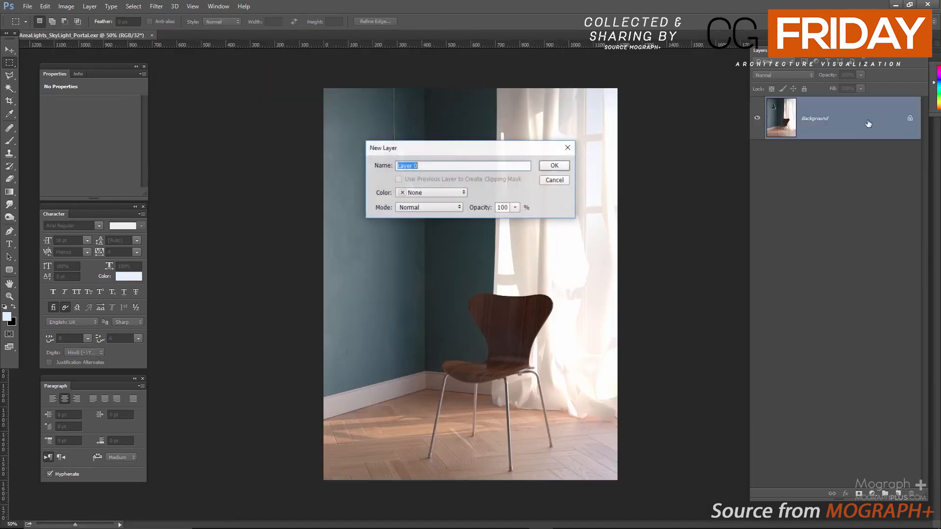
{"action": "left_click", "coordinate": [553, 166]}
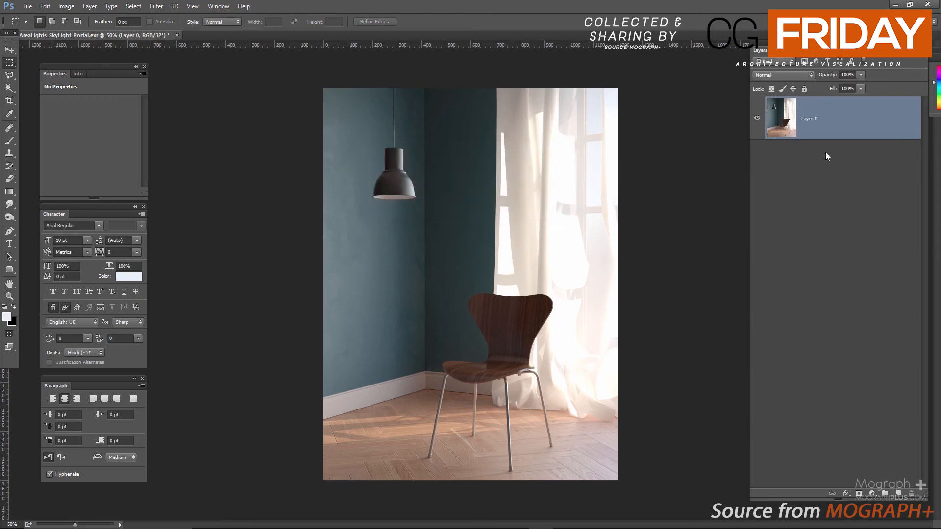
{"action": "left_click", "coordinate": [66, 6]}
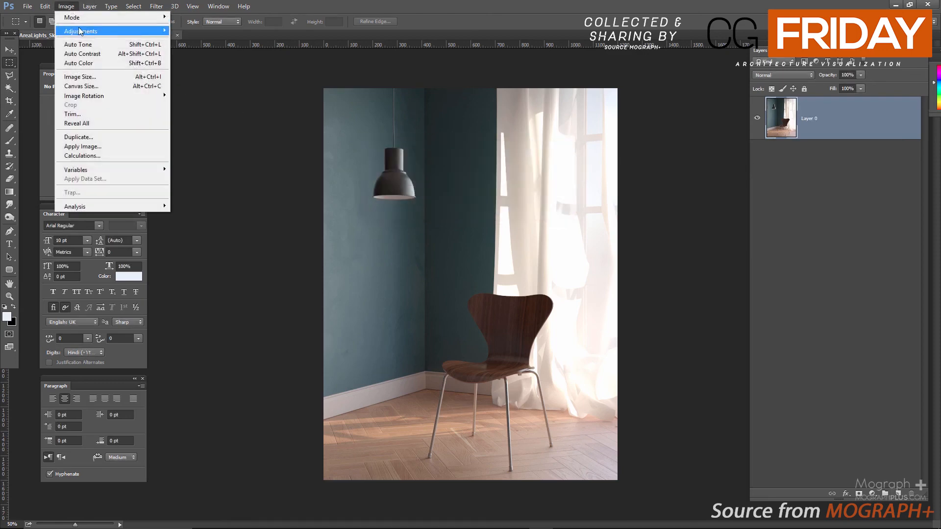
{"action": "mouse_move", "coordinate": [73, 17]}
{"action": "left_click", "coordinate": [201, 105]}
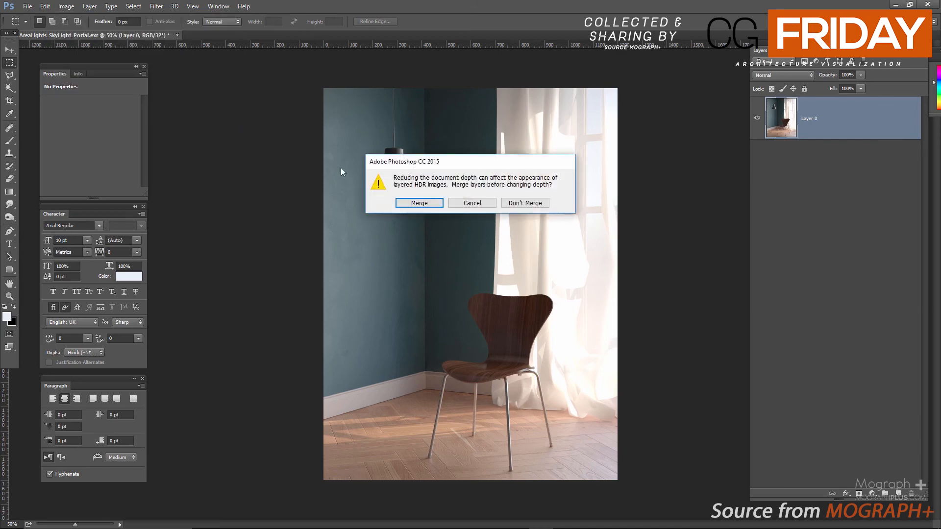
{"action": "left_click", "coordinate": [522, 203]}
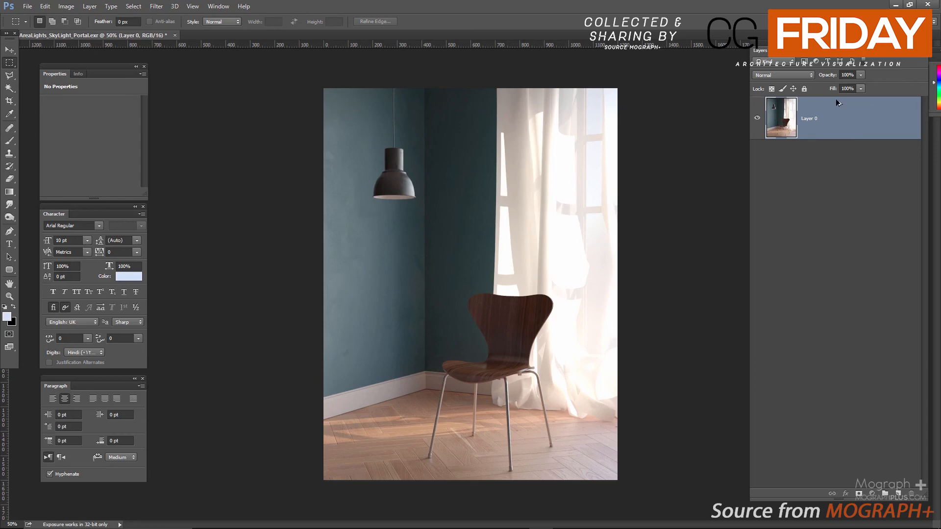
Duplicate the render layer and rename the lower layer Original
{"action": "key", "text": "ctrl+j"}
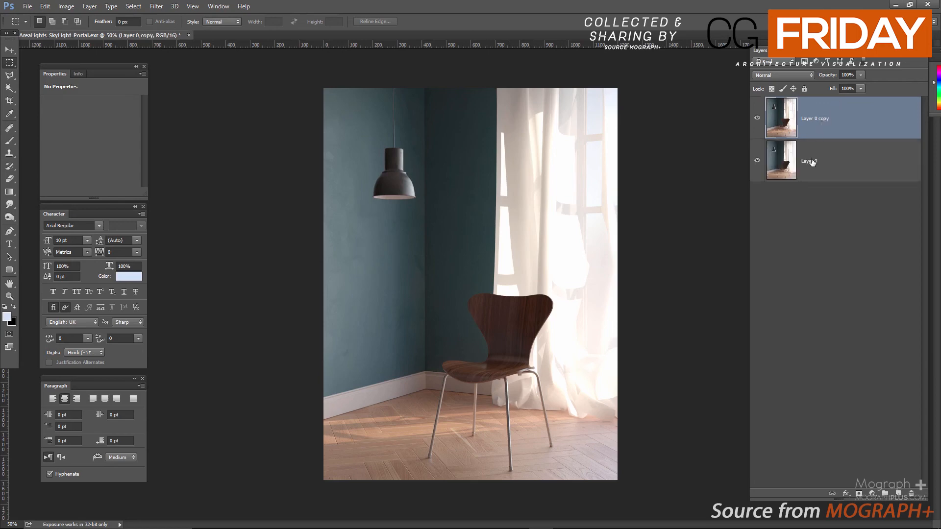
{"action": "double_click", "coordinate": [812, 162]}
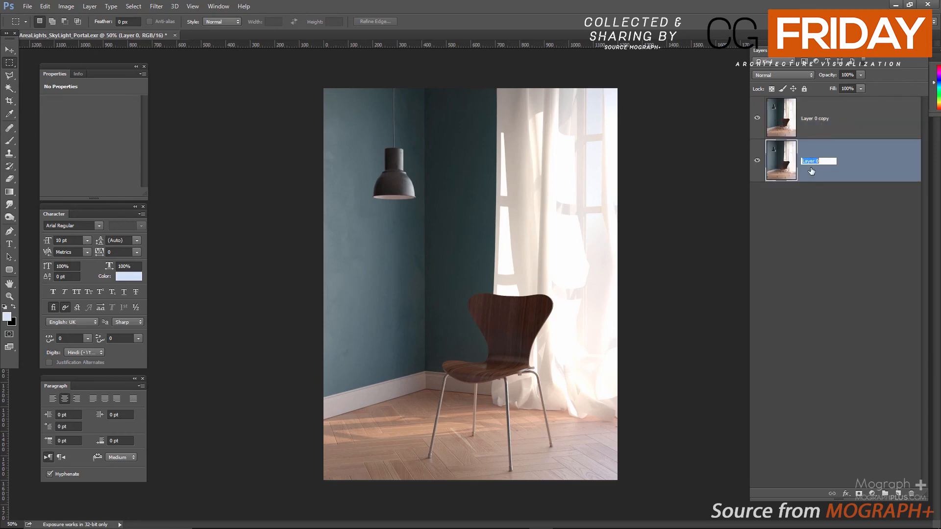
{"action": "type", "text": "Original"}
{"action": "key", "text": "Return"}
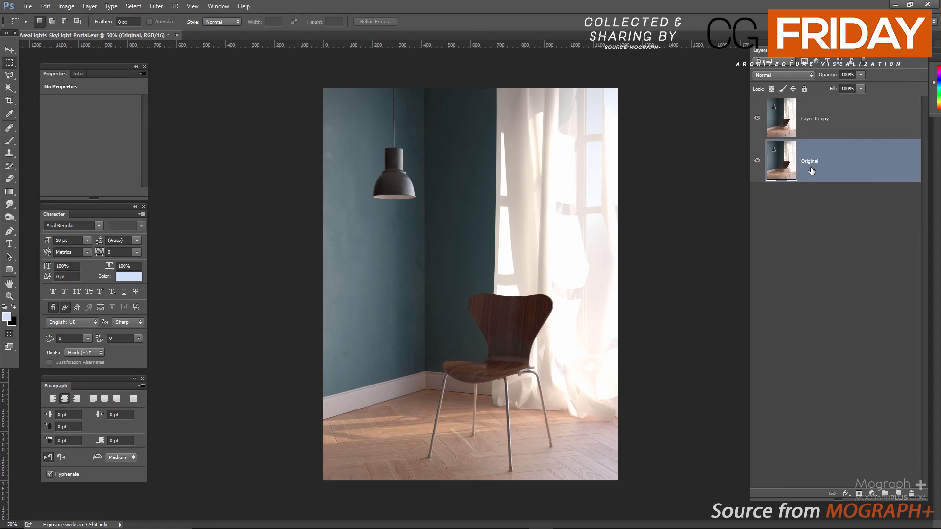
Open the Camera Raw Filter on Layer 0 copy and warm the white balance with a Temperature of 5
{"action": "left_click", "coordinate": [817, 121]}
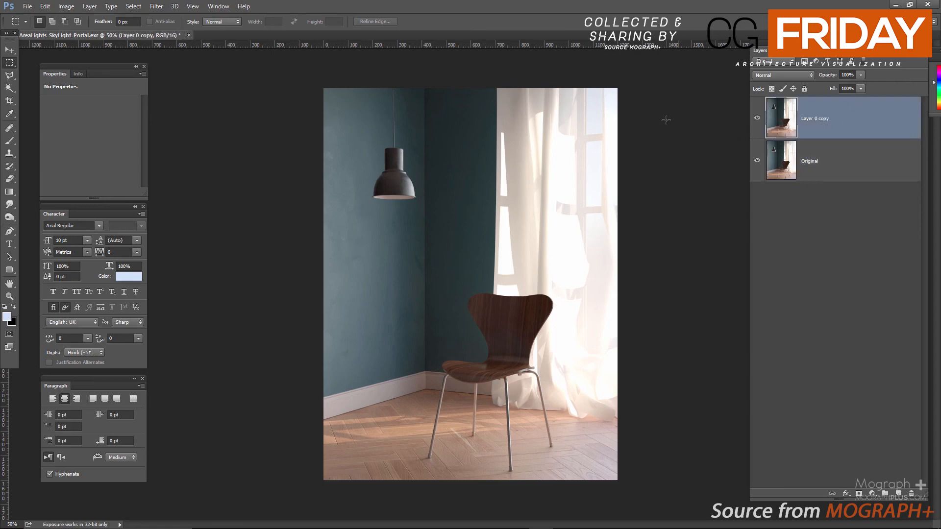
{"action": "left_click", "coordinate": [156, 6]}
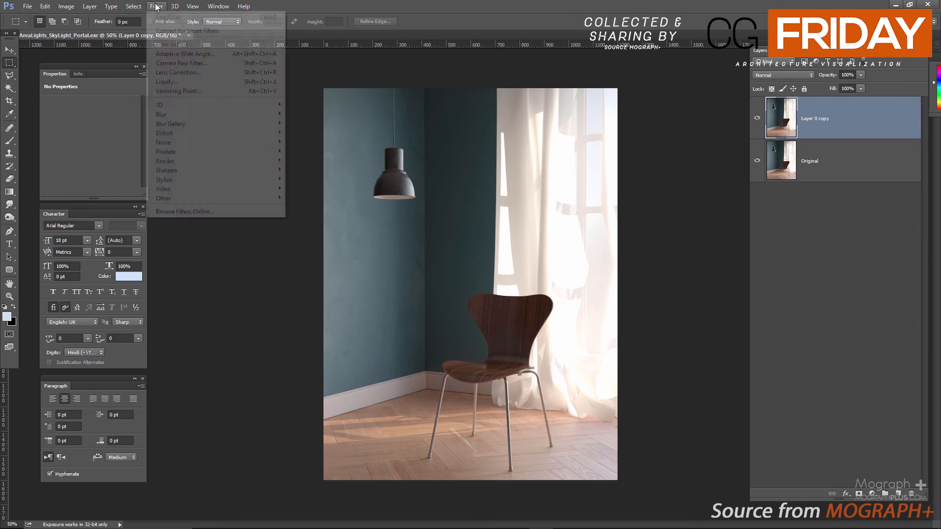
{"action": "left_click", "coordinate": [223, 81]}
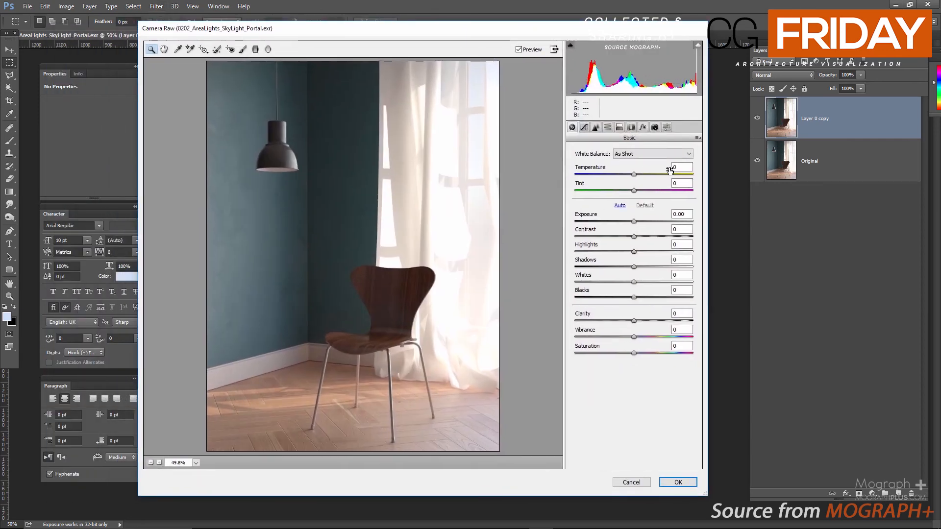
{"action": "left_click", "coordinate": [678, 167]}
{"action": "type", "text": "10"}
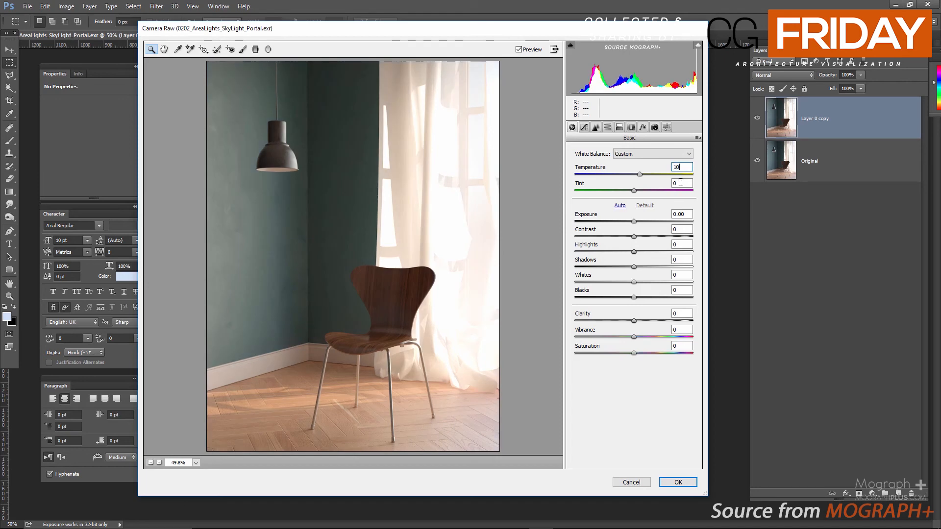
{"action": "left_click", "coordinate": [681, 183]}
{"action": "key", "text": "shift+Tab"}
{"action": "type", "text": "5"}
{"action": "left_click", "coordinate": [678, 184]}
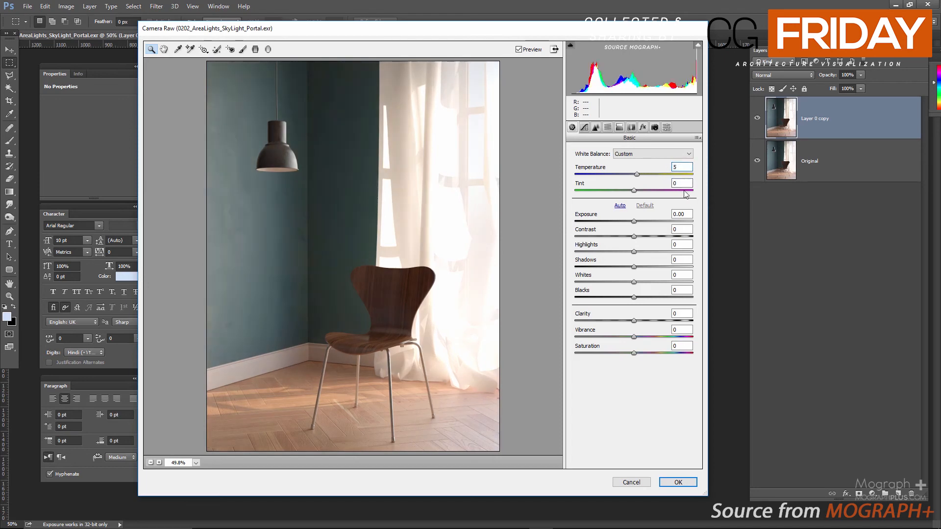
Set the Camera Raw Temperature to +7 and Contrast to +50, and apply the filter to the layer
{"action": "left_click", "coordinate": [675, 167]}
{"action": "type", "text": "7"}
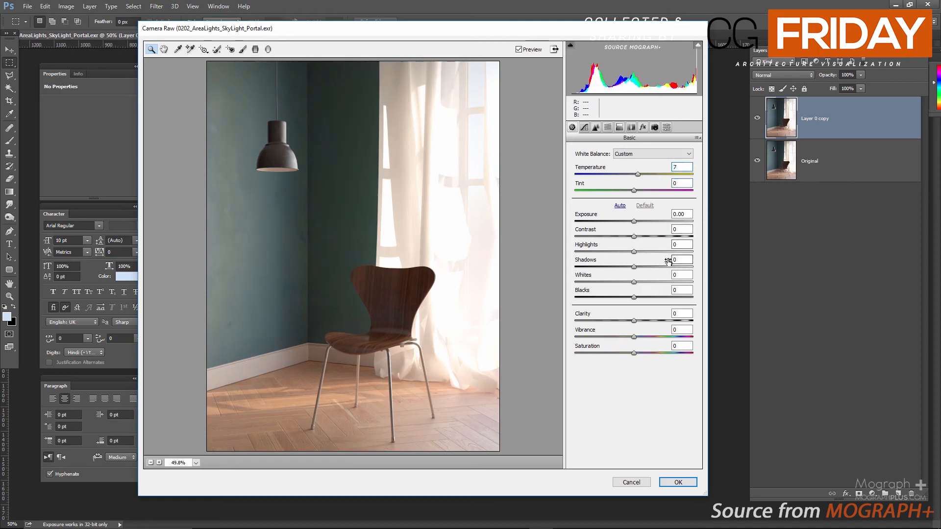
{"action": "left_click", "coordinate": [679, 229]}
{"action": "type", "text": "50"}
{"action": "key", "text": "Tab"}
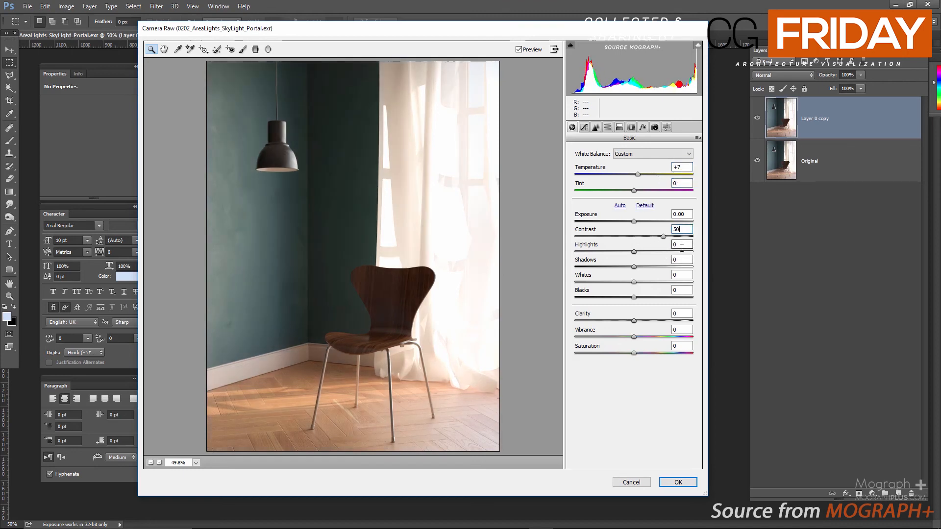
{"action": "left_click", "coordinate": [679, 214]}
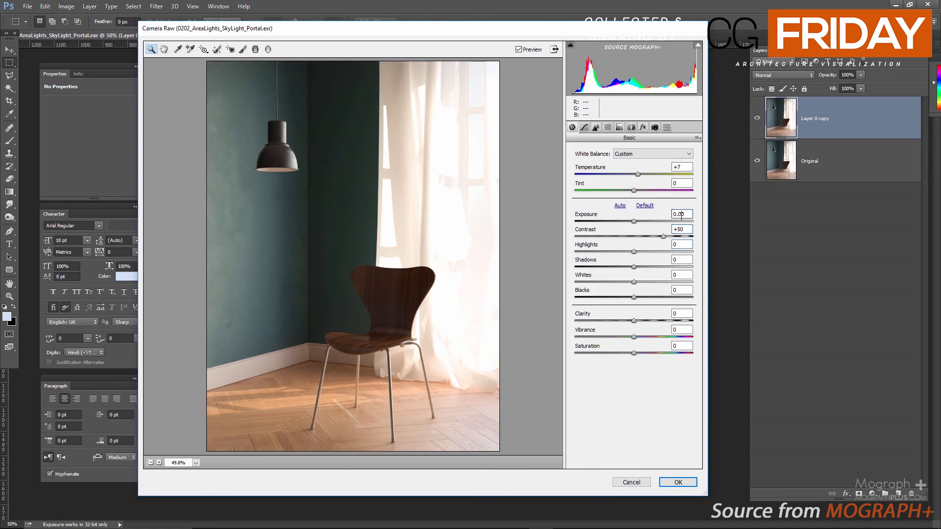
{"action": "left_click", "coordinate": [584, 127]}
{"action": "left_click", "coordinate": [572, 128]}
{"action": "left_click", "coordinate": [688, 482]}
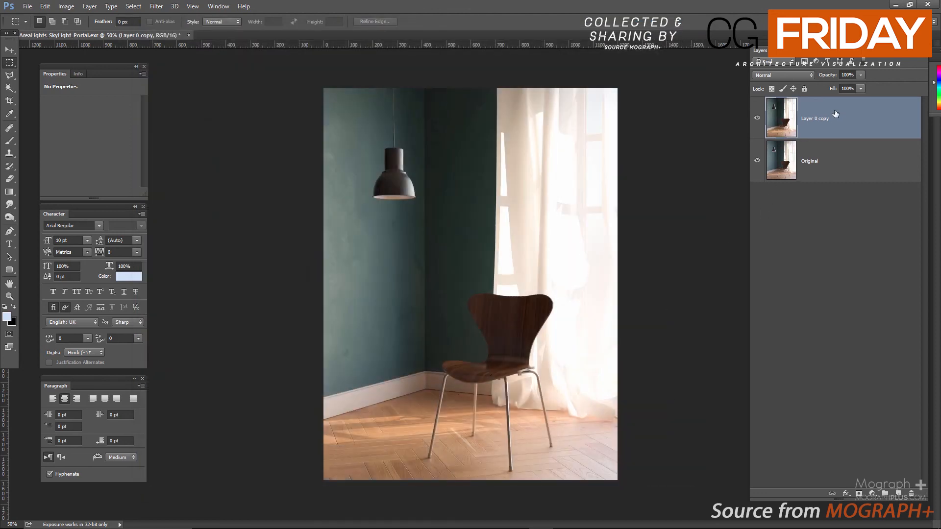
Duplicate Layer 0 copy and apply a Gaussian Blur with a 5.5-pixel radius to the duplicate
{"action": "key", "text": "ctrl+j"}
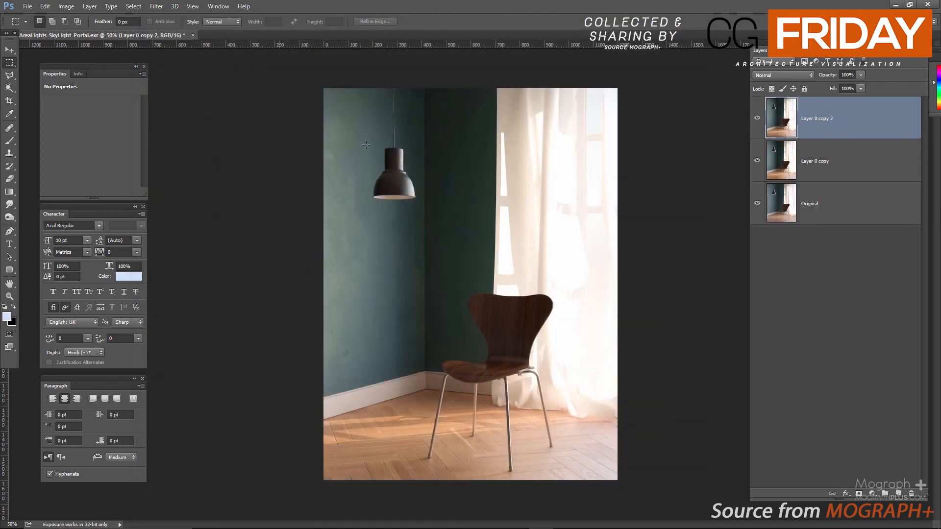
{"action": "left_click", "coordinate": [156, 6]}
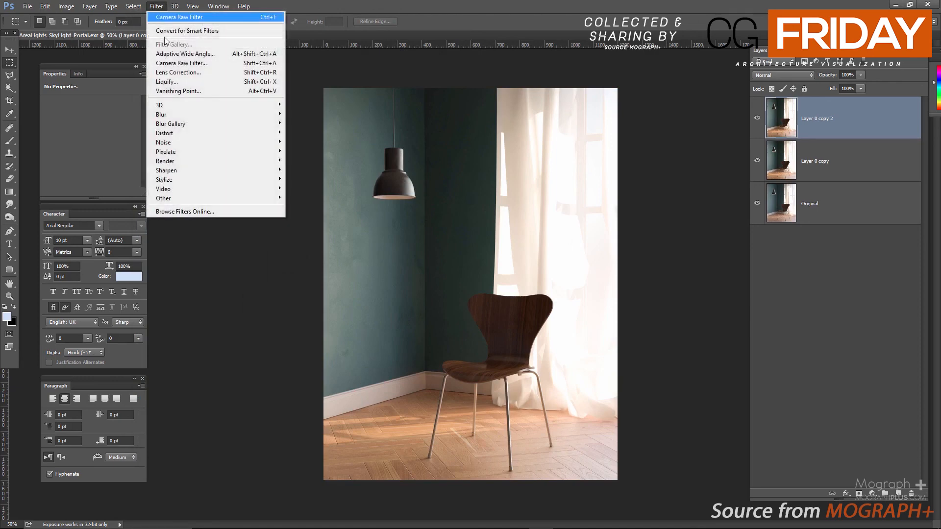
{"action": "mouse_move", "coordinate": [211, 117]}
{"action": "left_click", "coordinate": [311, 151]}
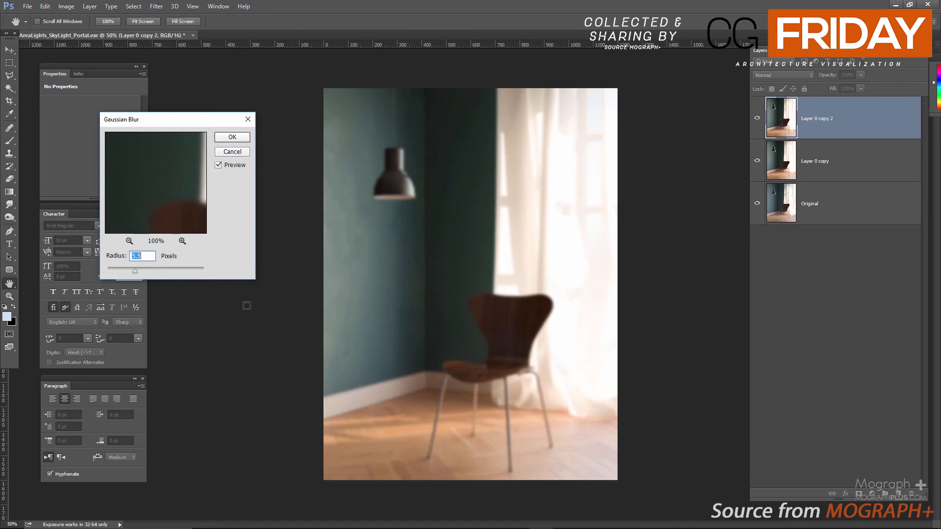
{"action": "left_click", "coordinate": [223, 140]}
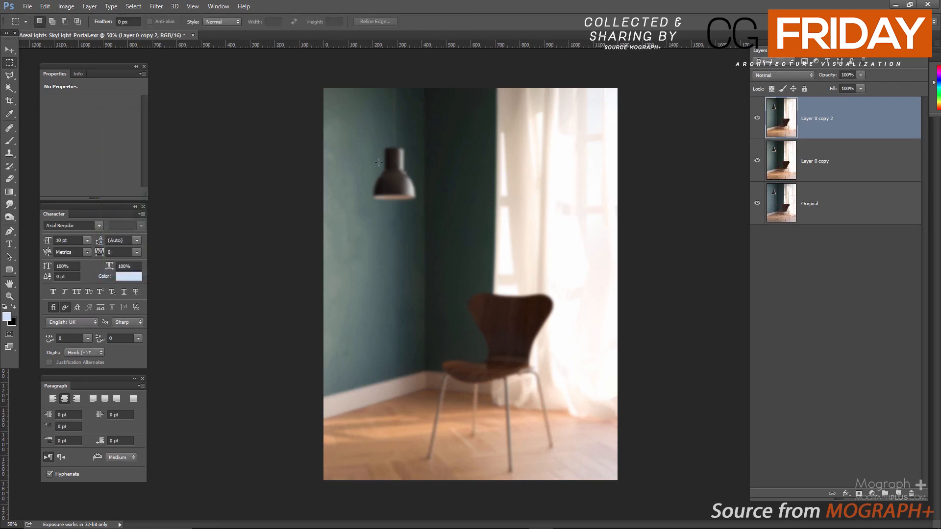
Blend the blurred Layer 0 copy 2 in Soft Light mode at 25% opacity
{"action": "left_click", "coordinate": [786, 75]}
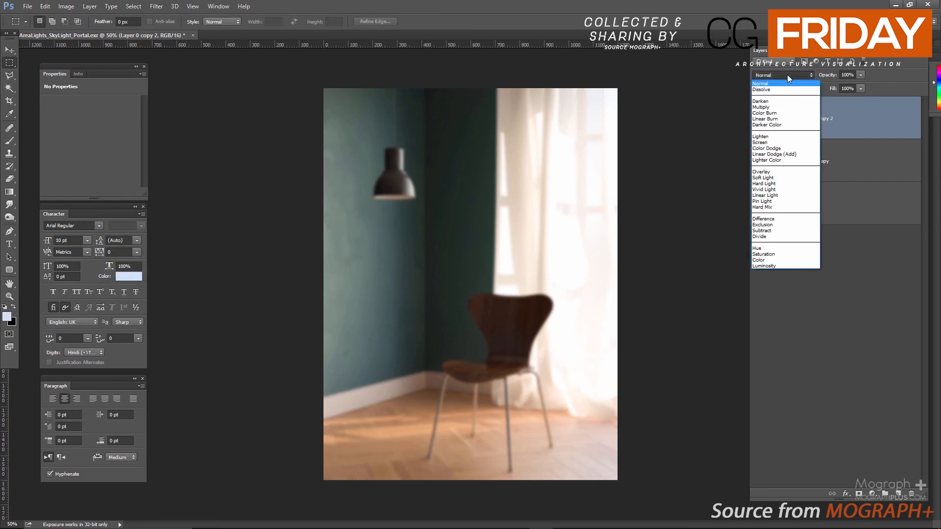
{"action": "left_click", "coordinate": [797, 177]}
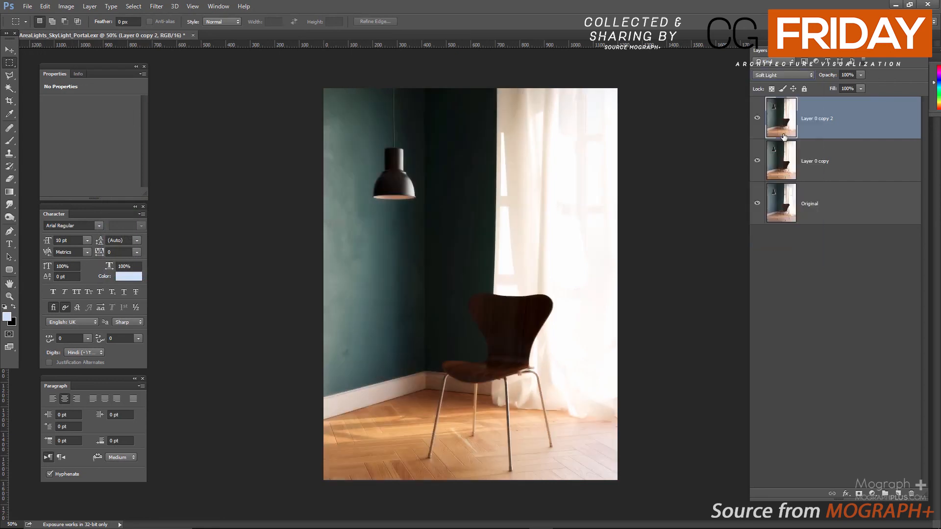
{"action": "left_click", "coordinate": [847, 74]}
{"action": "type", "text": "25"}
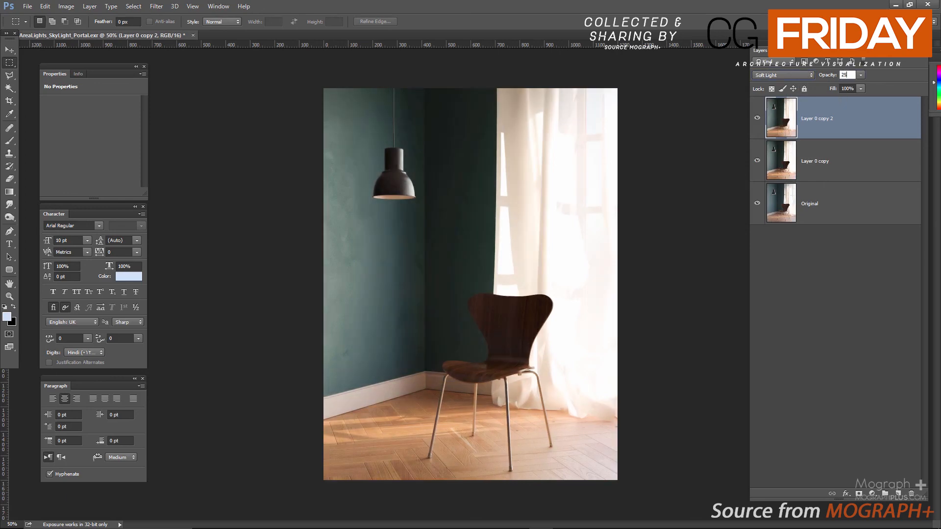
{"action": "key", "text": "Return"}
Display the corrected render in full-screen mode on black and examine it enlarged
{"action": "key", "text": "f"}
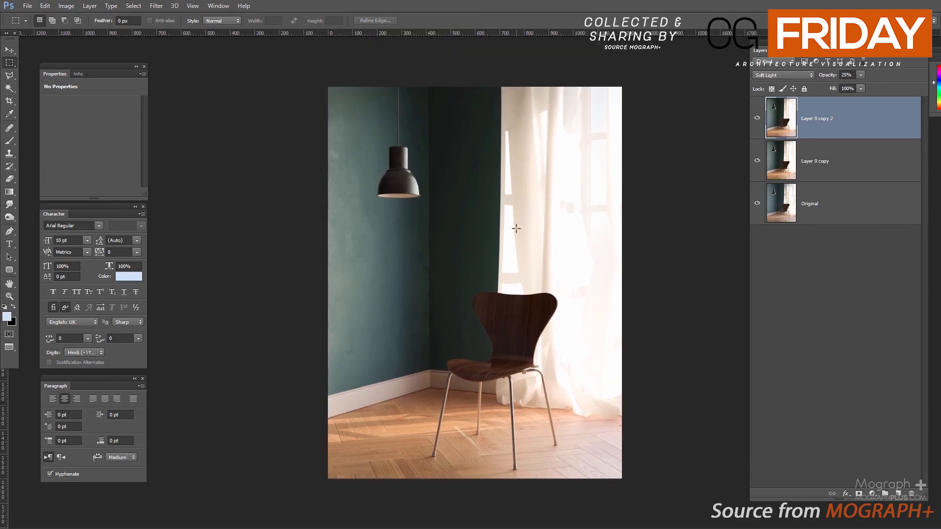
{"action": "key", "text": "f"}
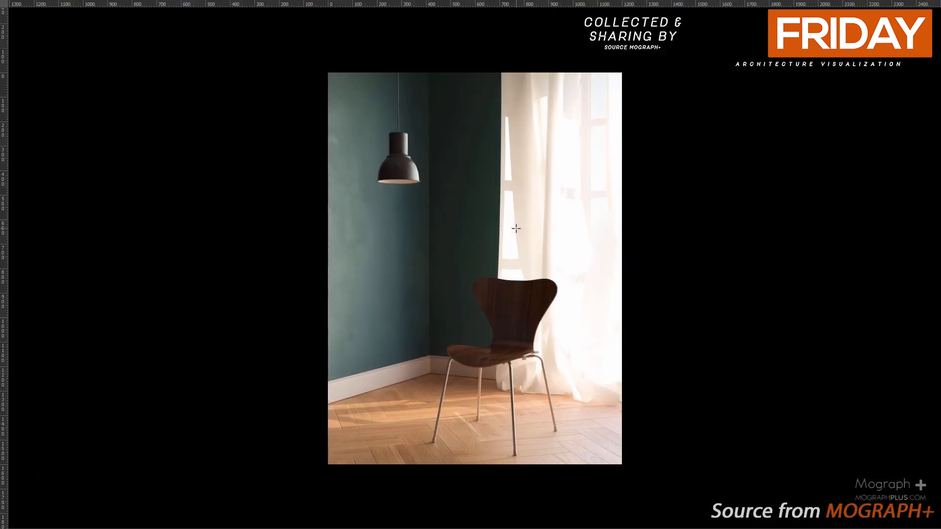
{"action": "scroll", "coordinate": [516, 228], "scroll_direction": "up", "scroll_amount": 1}
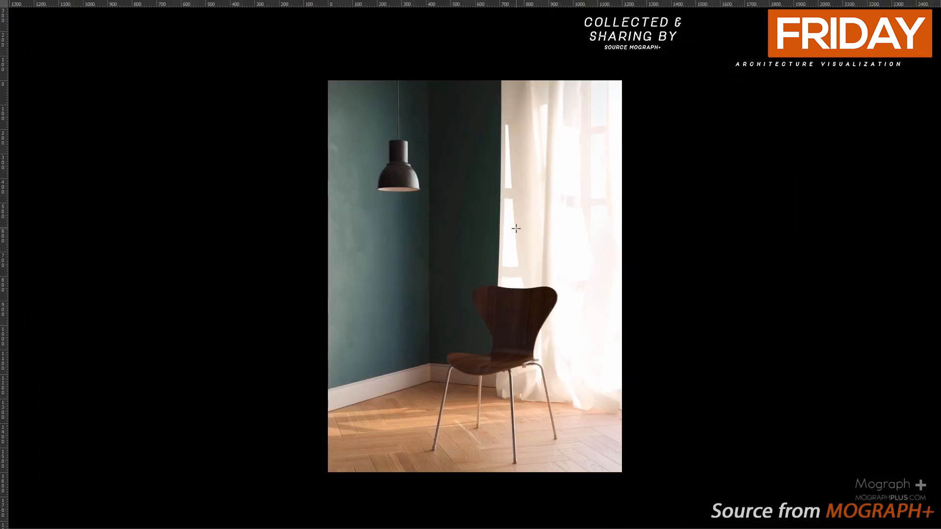
{"action": "scroll", "coordinate": [516, 228], "scroll_direction": "up", "scroll_amount": 1, "text": "alt"}
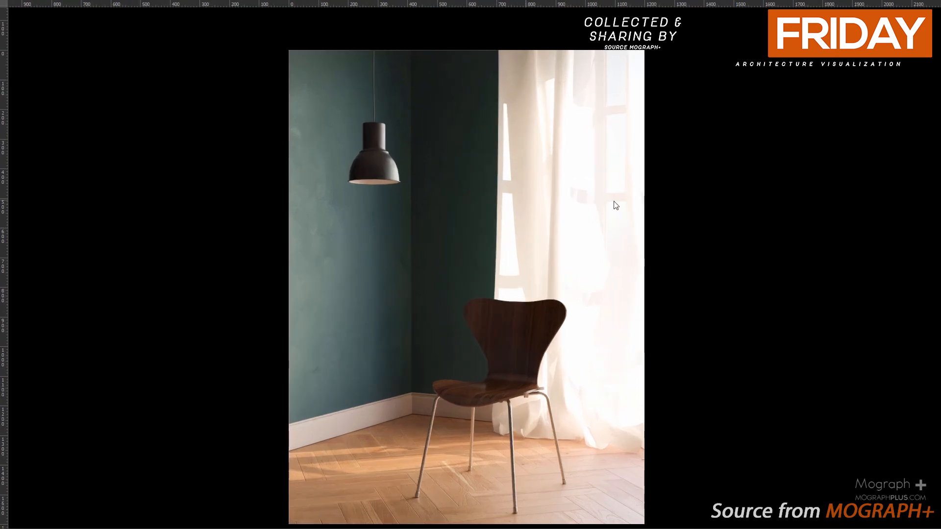